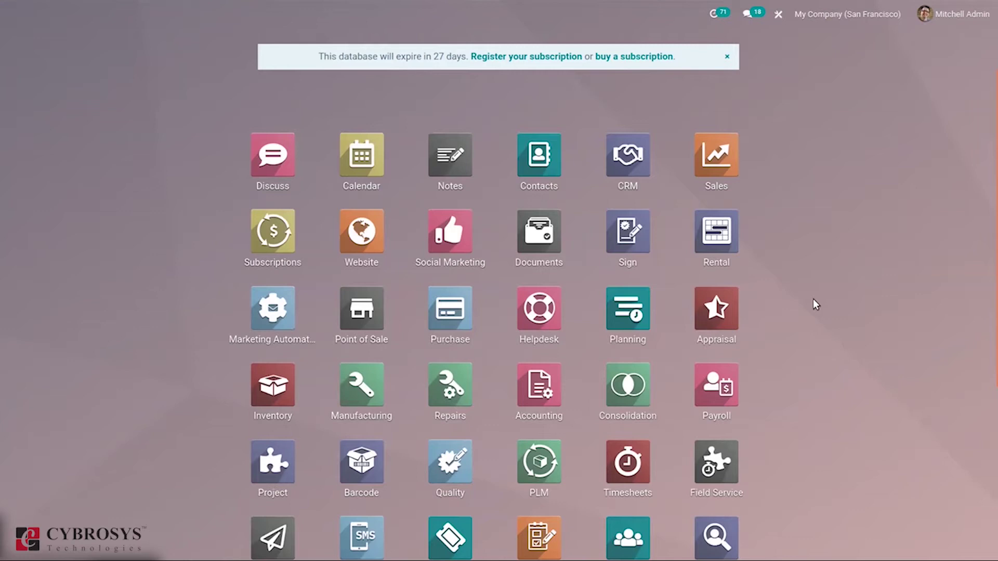
Step: Open the Time Off application from the main list of apps
type("t")
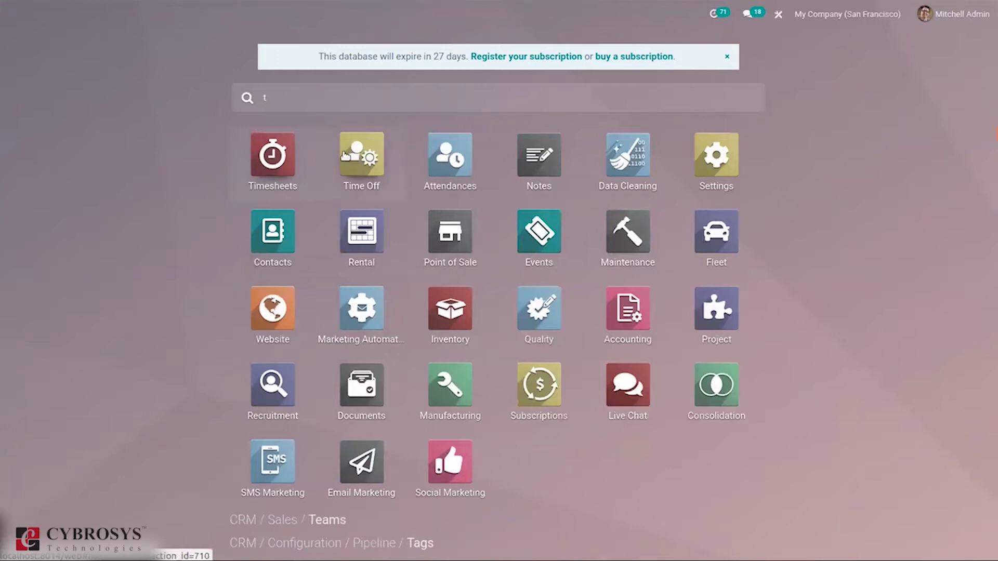
left_click(345, 155)
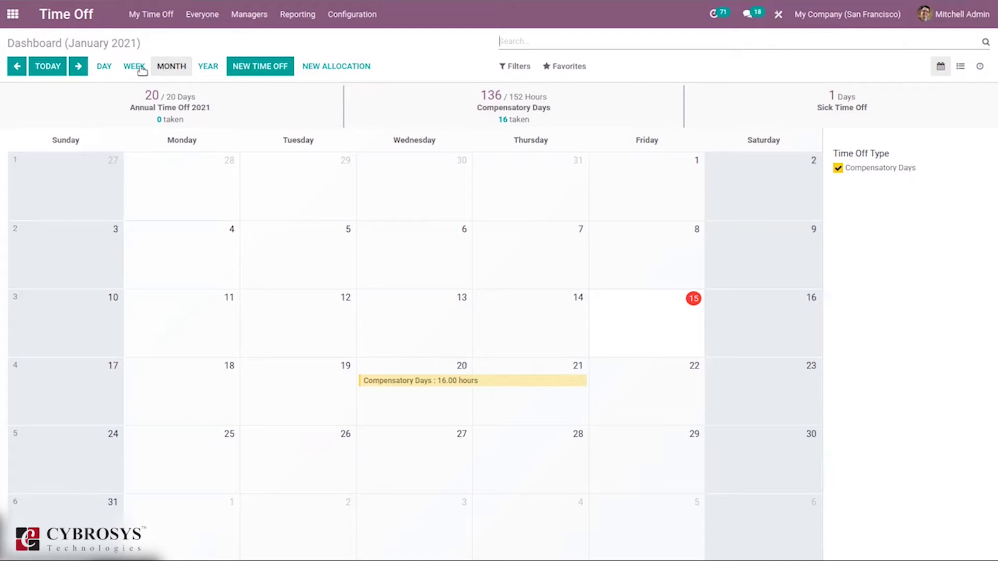
Step: View the time off dashboard by day, week and year, look at 2020, and return to 2021
left_click(103, 64)
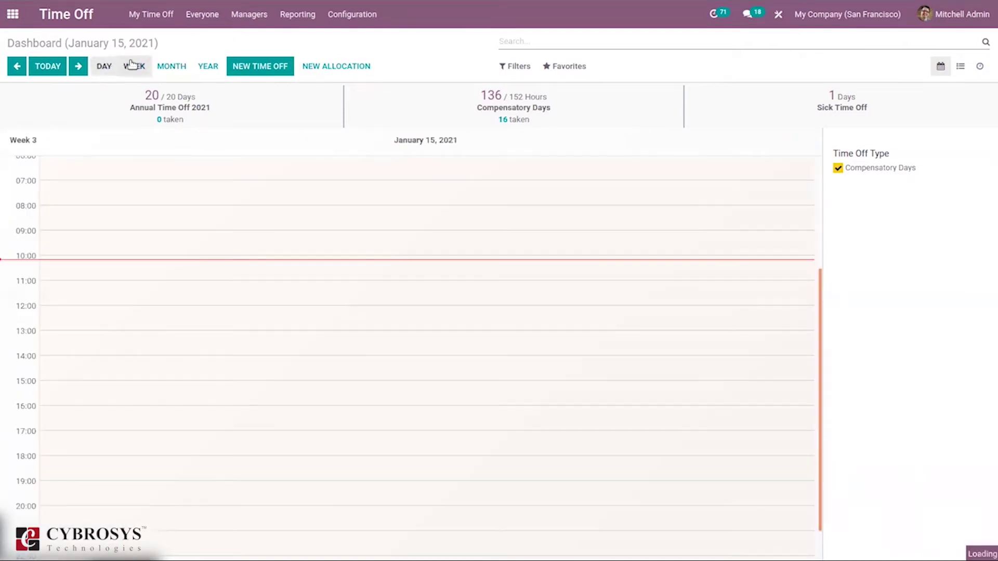
left_click(133, 65)
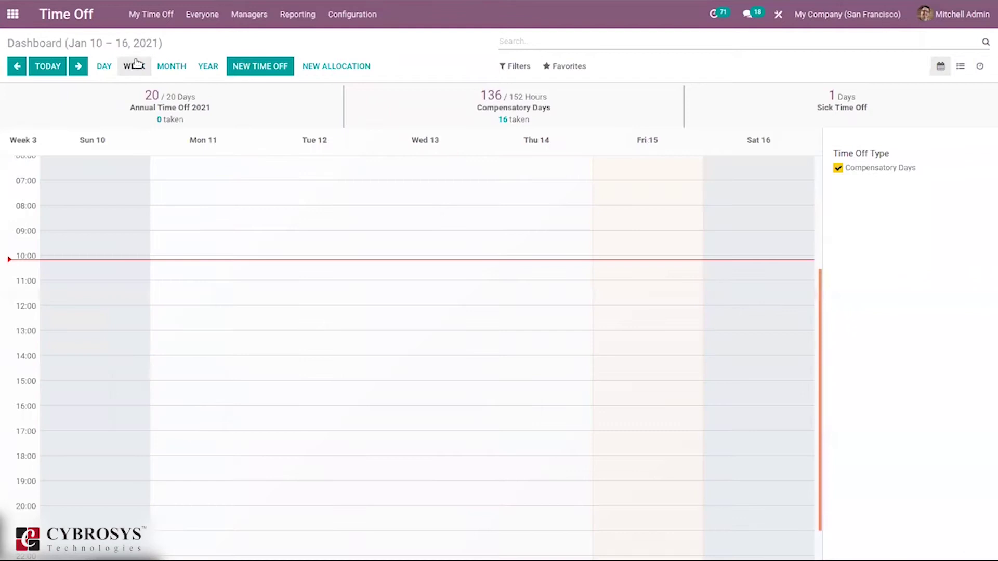
left_click(208, 65)
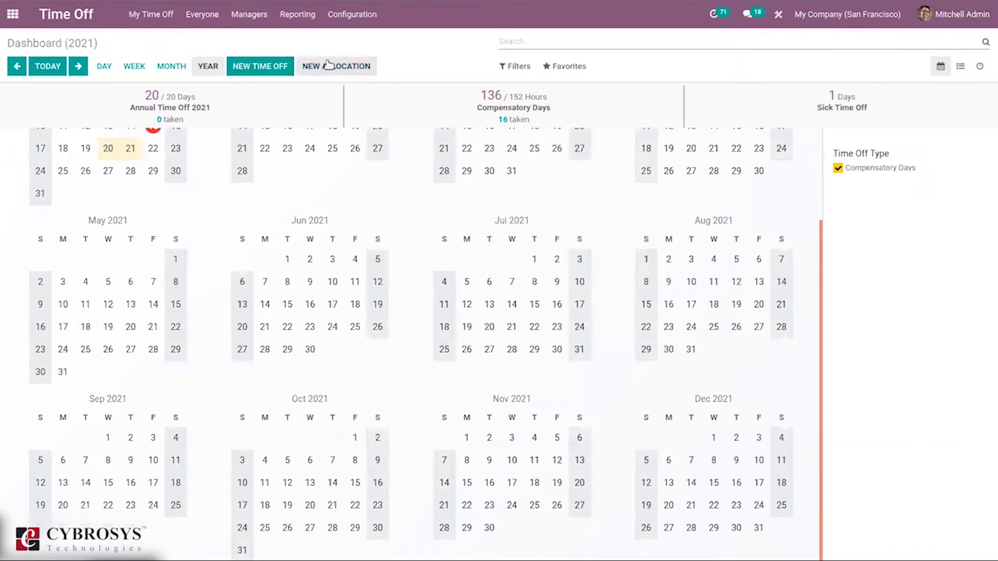
left_click(17, 66)
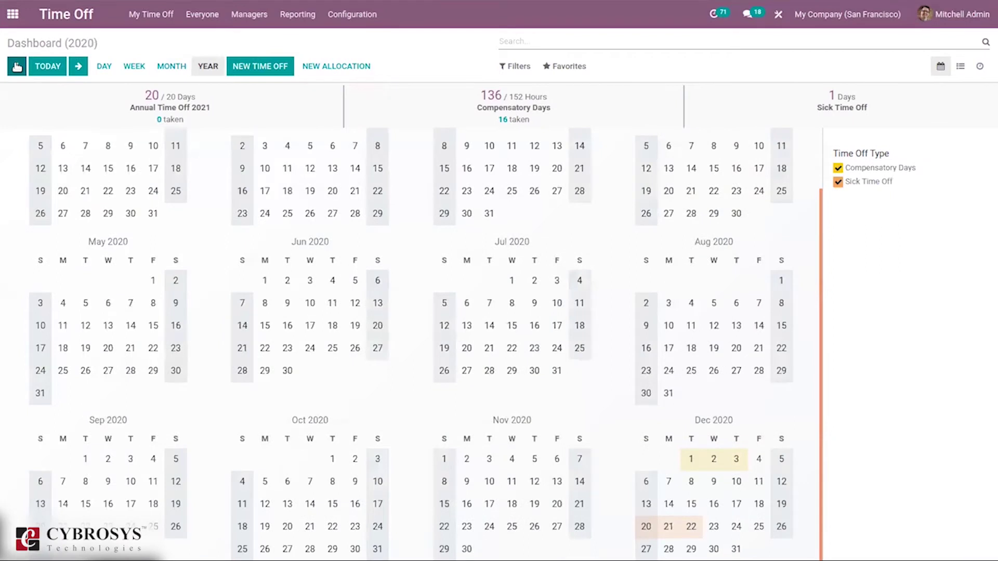
left_click(77, 67)
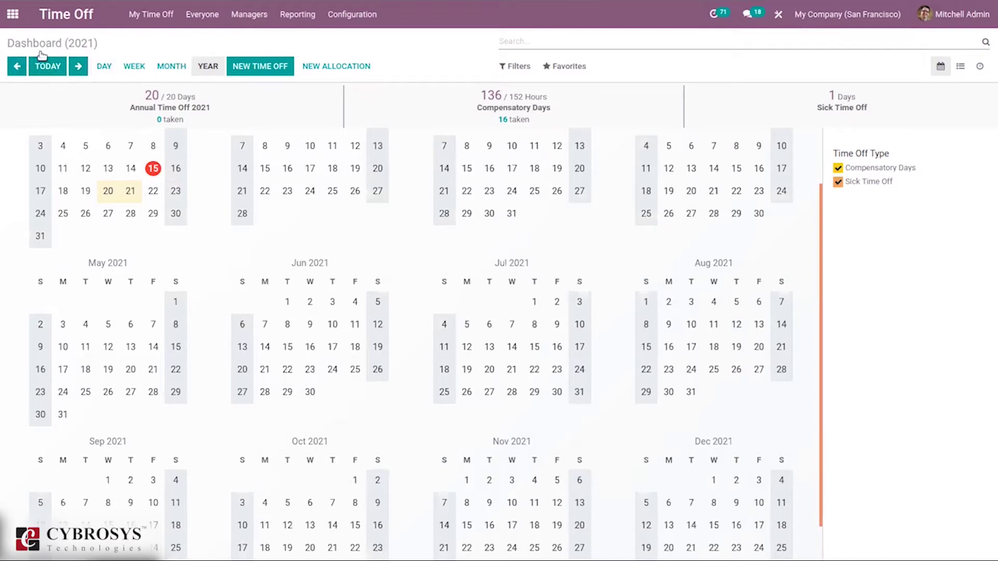
Step: Try the To Approve, Need Second Approval and Approved Time Off filters on the dashboard, and clear them all
left_click(525, 65)
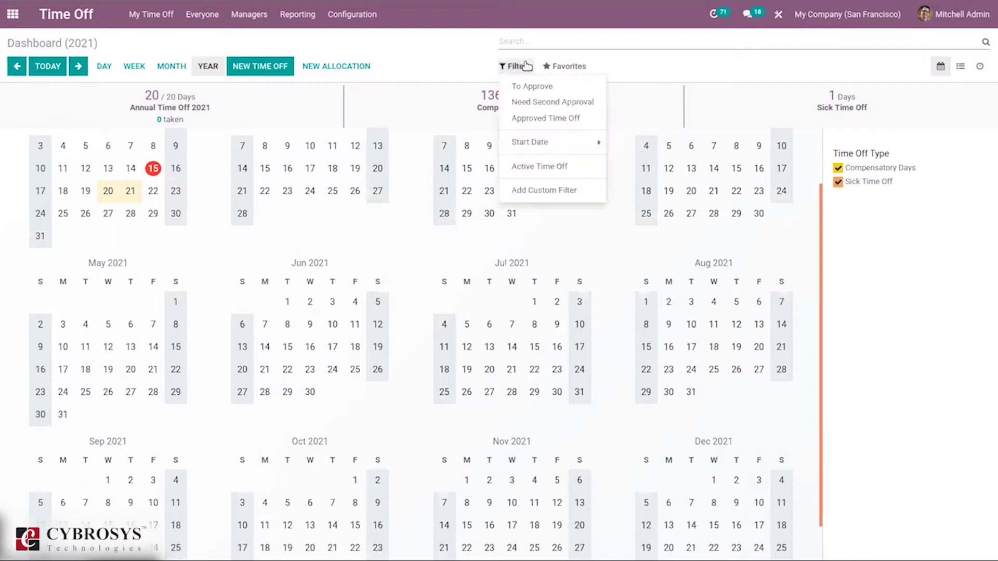
left_click(543, 88)
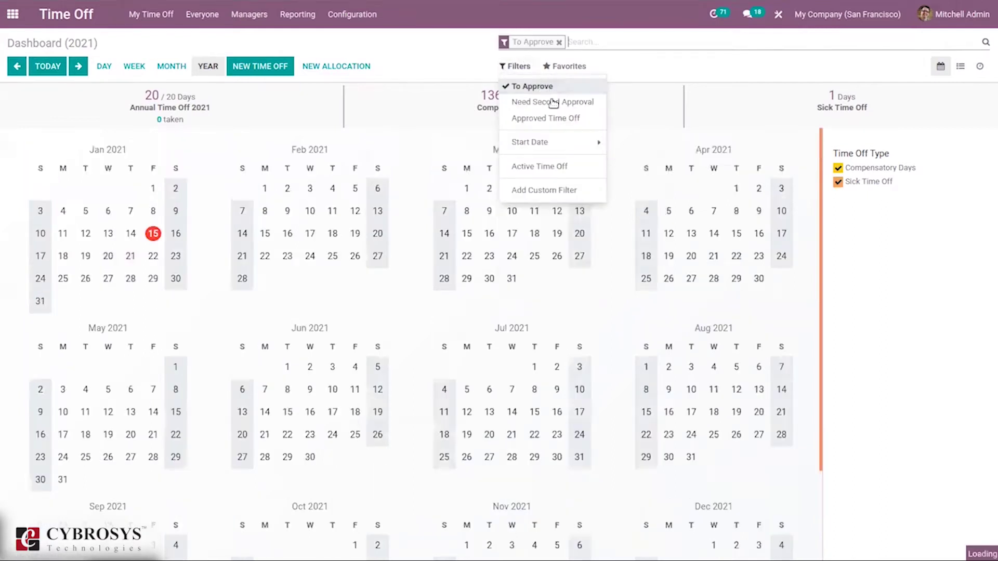
left_click(554, 103)
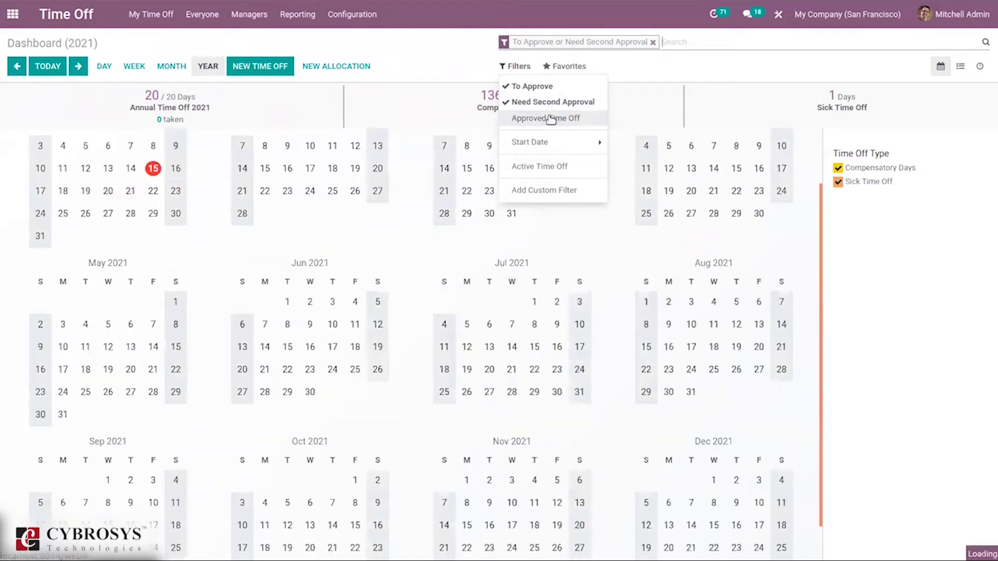
left_click(543, 119)
left_click(524, 93)
left_click(530, 104)
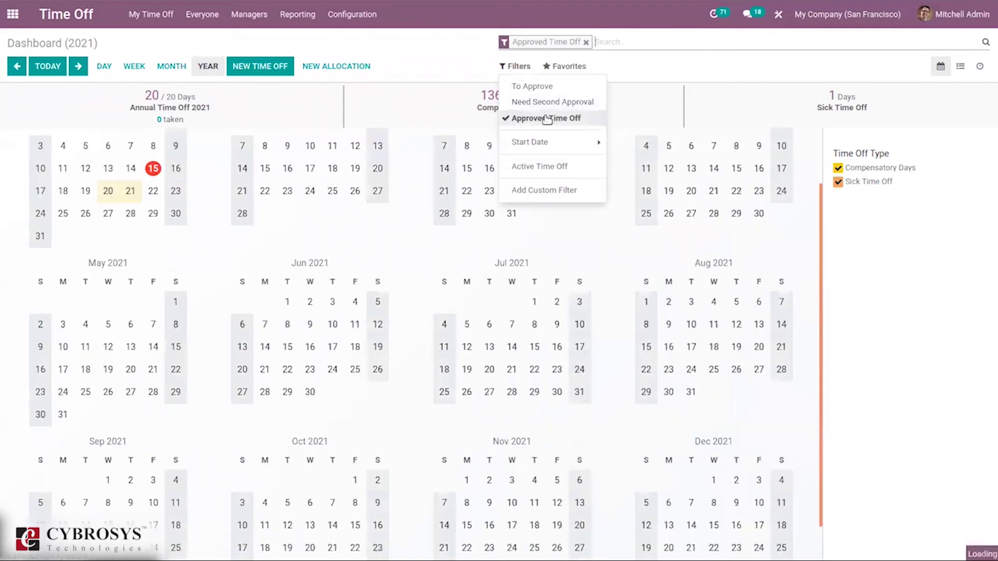
left_click(544, 118)
left_click(681, 64)
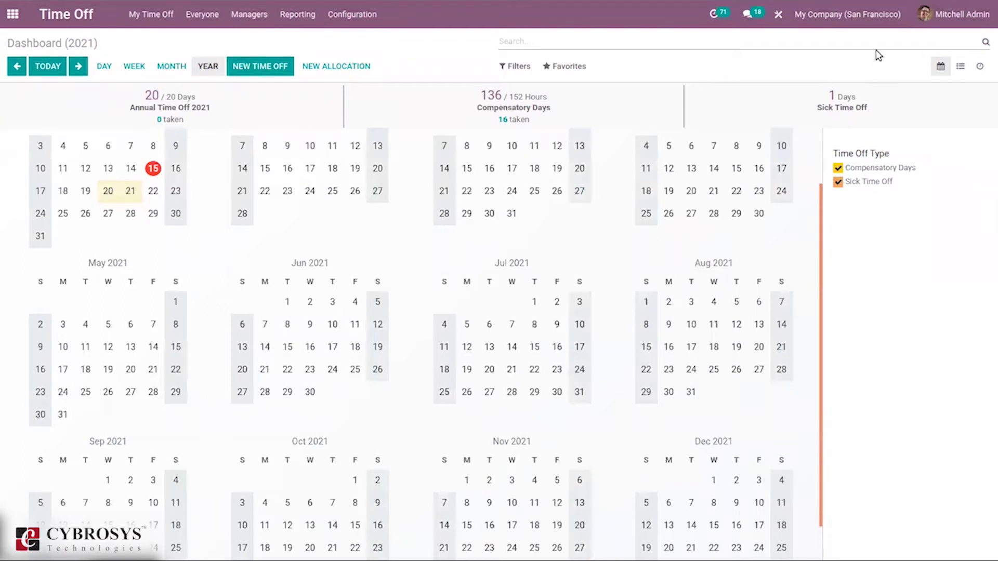
Step: View the dashboard's time off records as a list and as activities, and return to the calendar
left_click(959, 66)
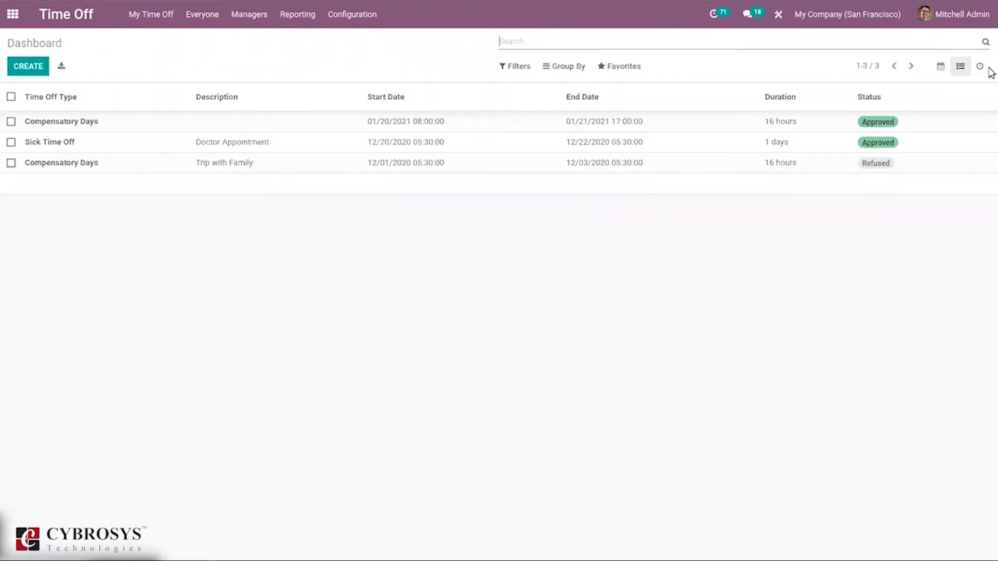
left_click(976, 71)
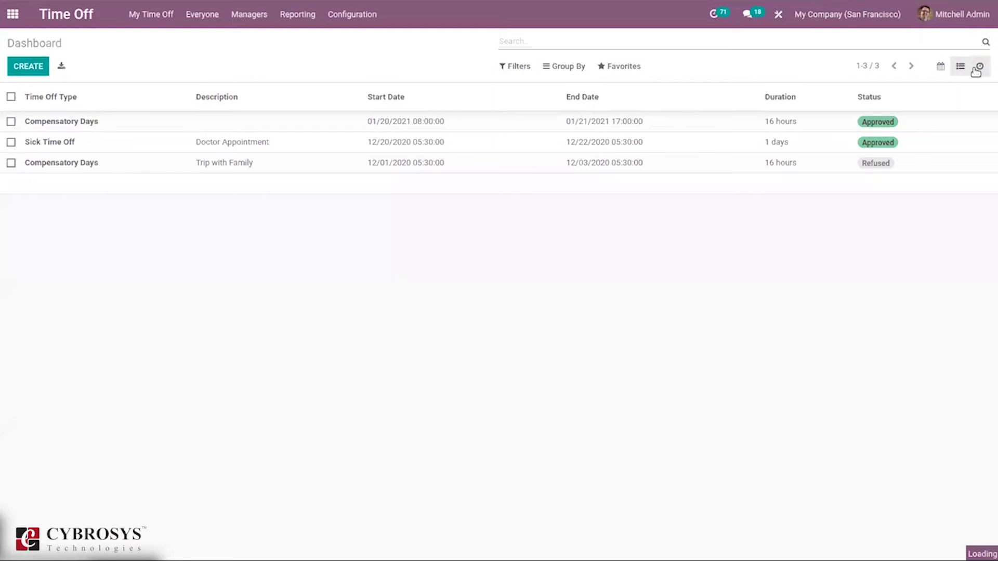
left_click(942, 67)
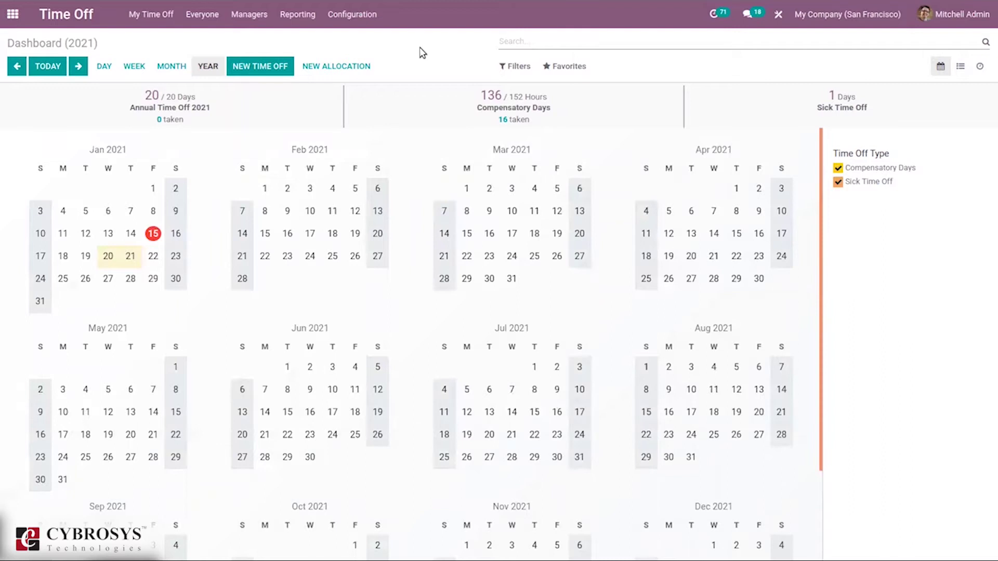
Step: Open the time off overview for everyone and show it as a calendar
left_click(208, 16)
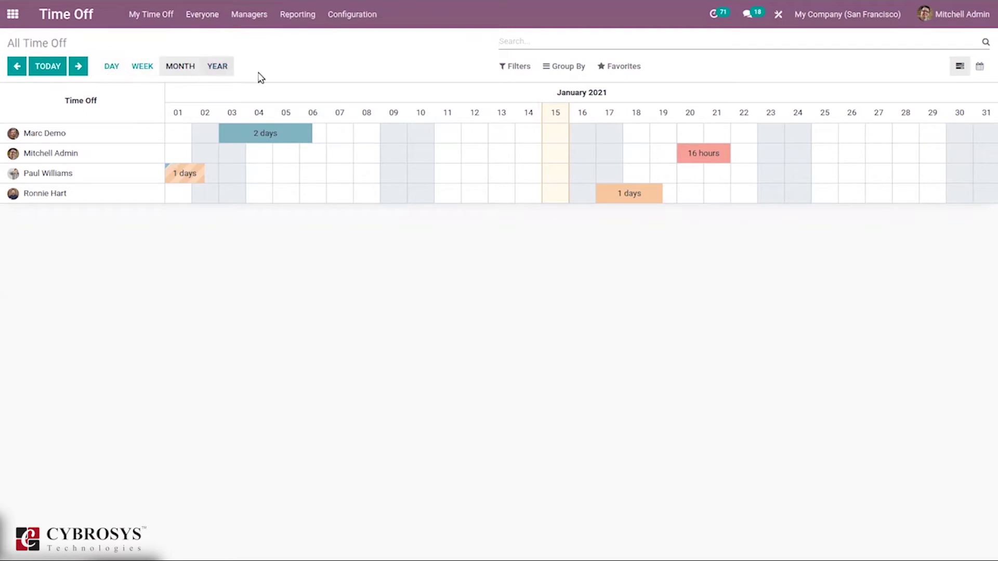
left_click(980, 68)
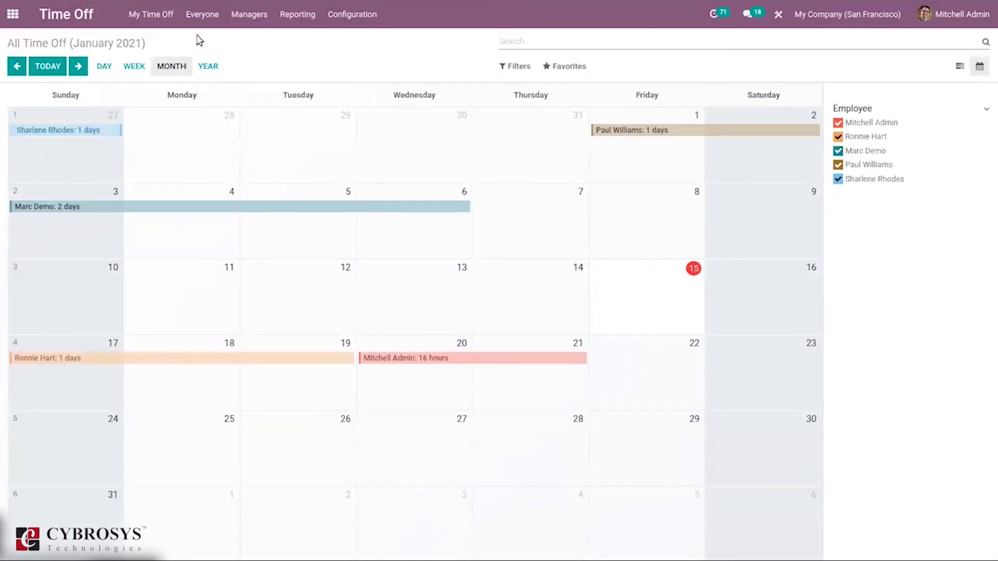
Step: Open the managers' time off requests and review them by the statuses To Approve, Approved and Second Approval
left_click(242, 21)
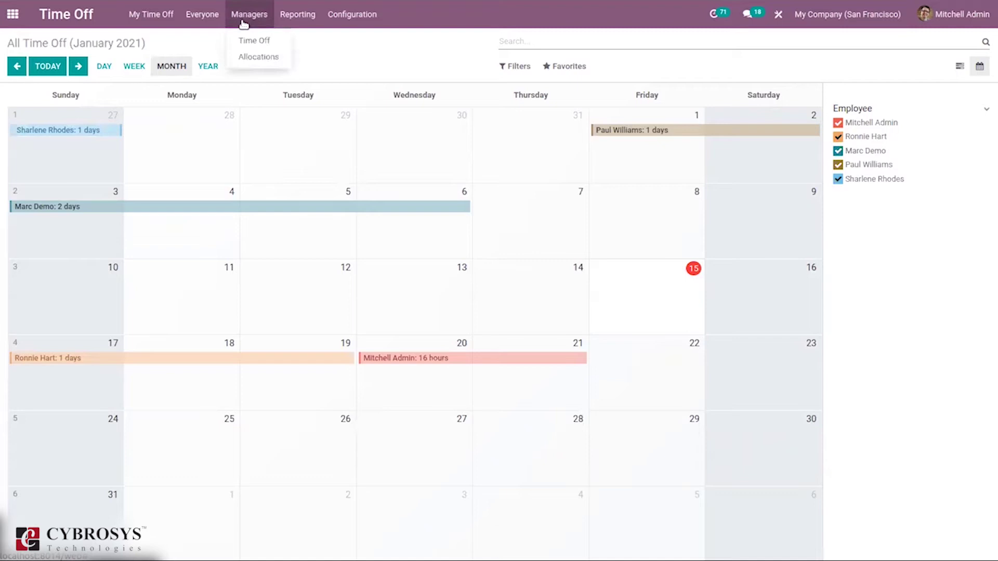
left_click(258, 45)
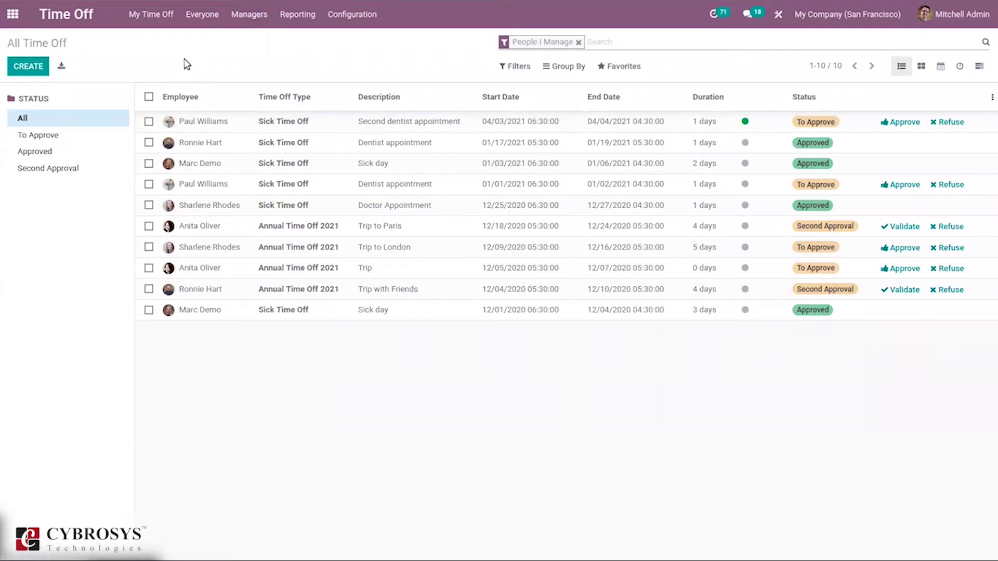
left_click(42, 136)
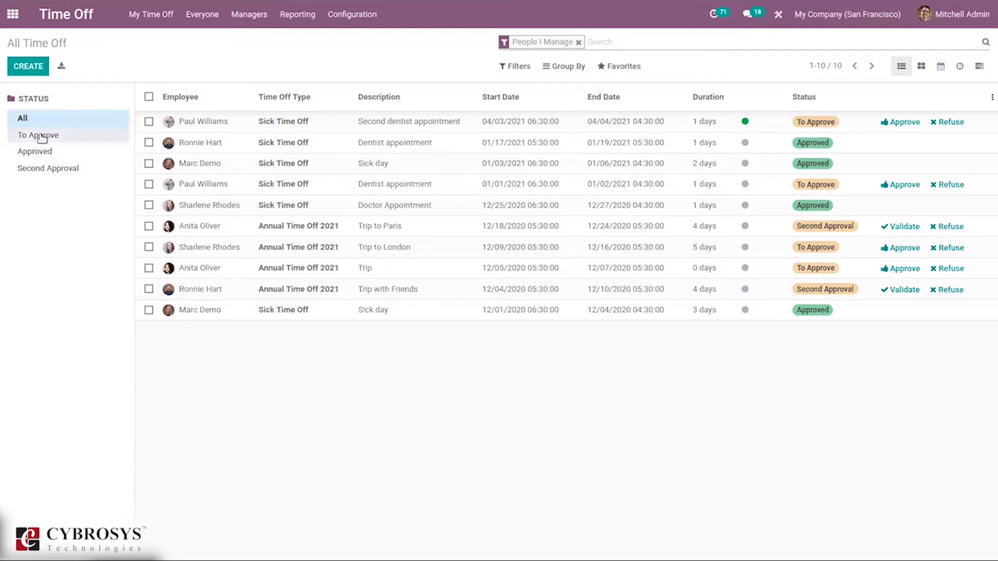
left_click(48, 155)
left_click(55, 169)
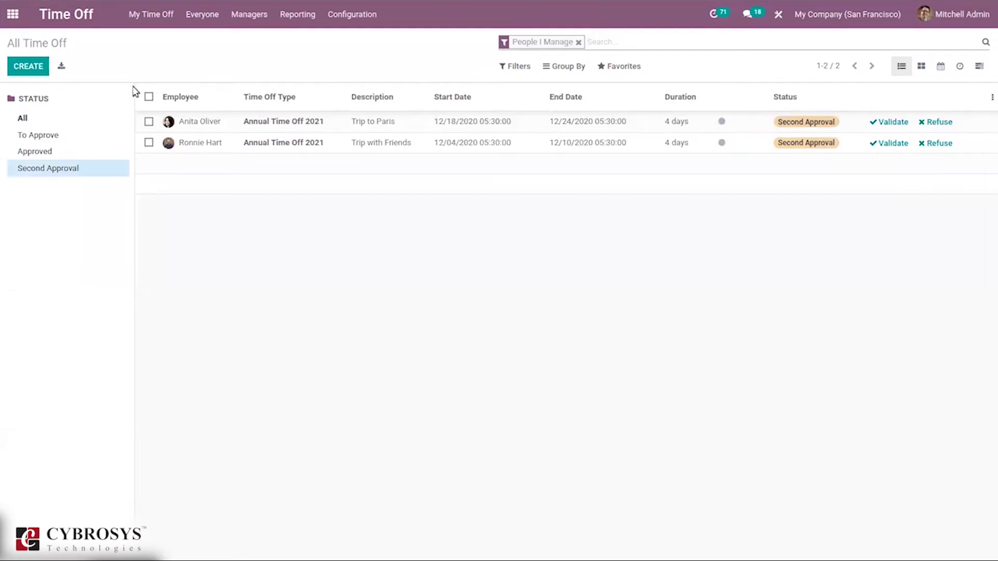
Step: Review the managers' list of employee allocations, and open the personal allocation requests
left_click(250, 14)
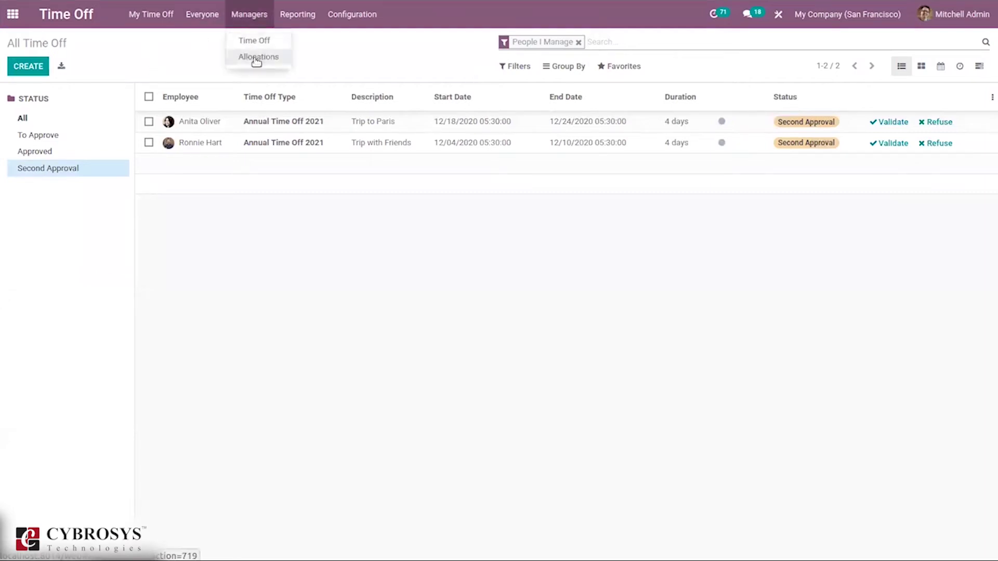
left_click(256, 57)
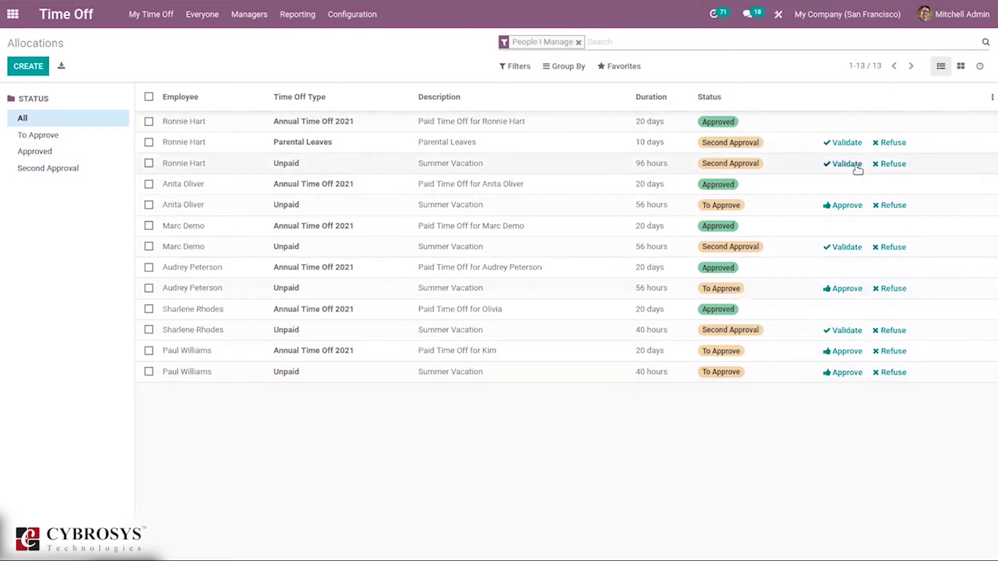
left_click(840, 145)
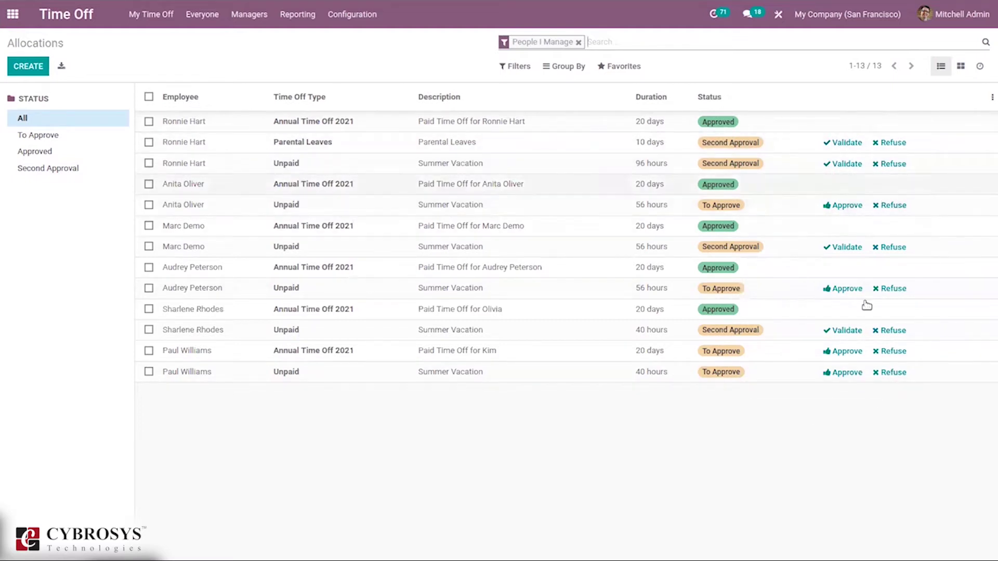
left_click(138, 16)
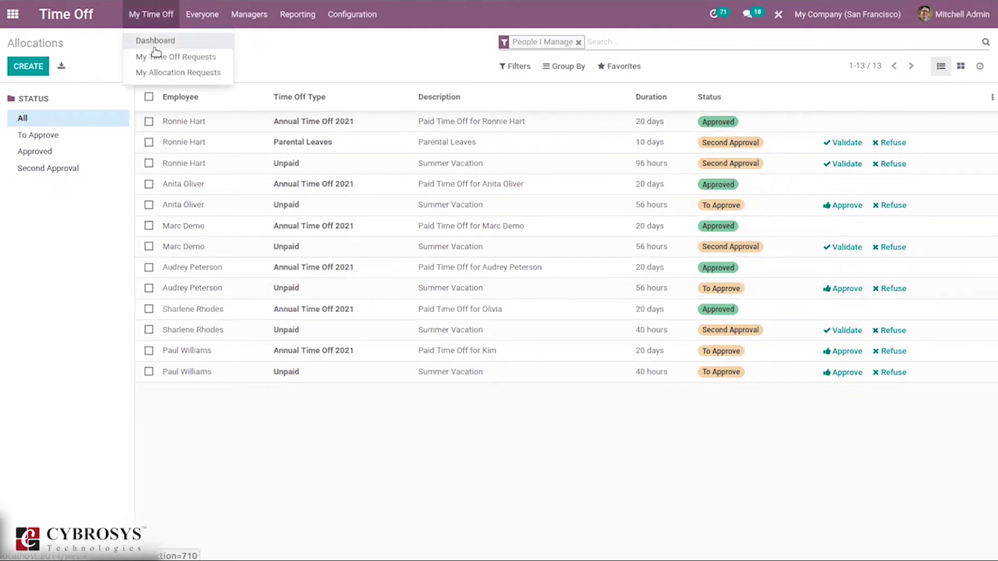
left_click(175, 75)
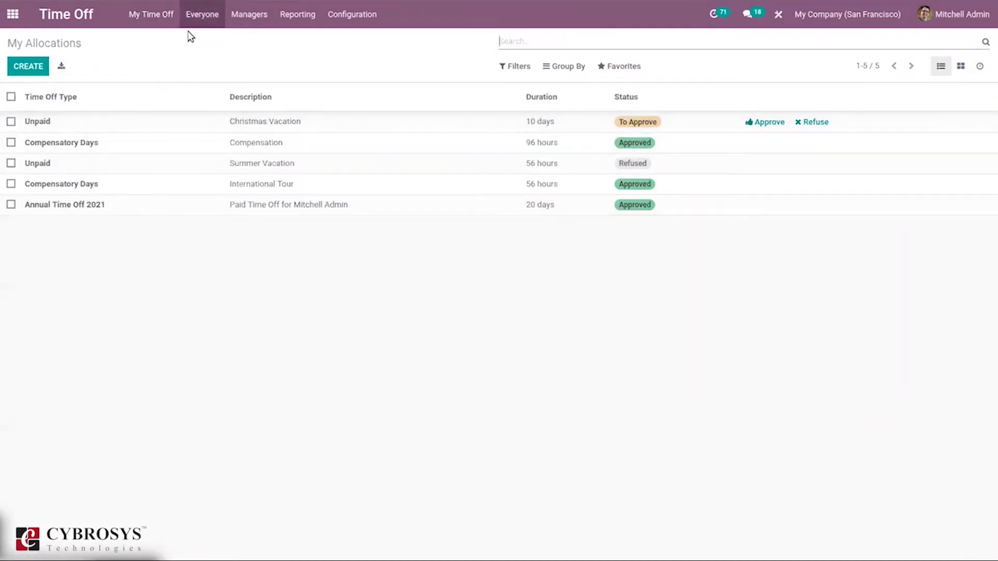
Step: From the personal dashboard, inspect the blank new time off and new allocation request forms, discarding each one
left_click(140, 18)
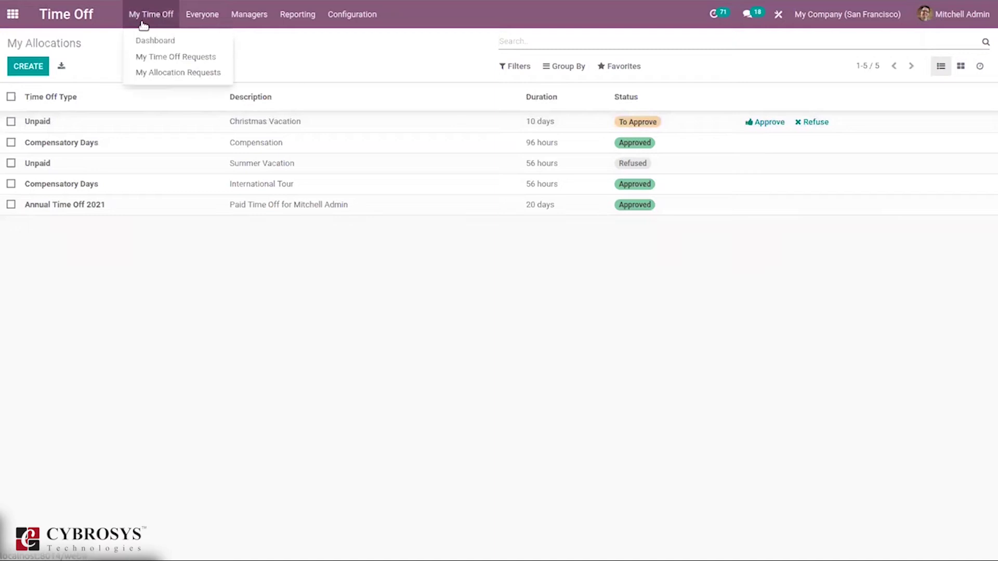
left_click(162, 49)
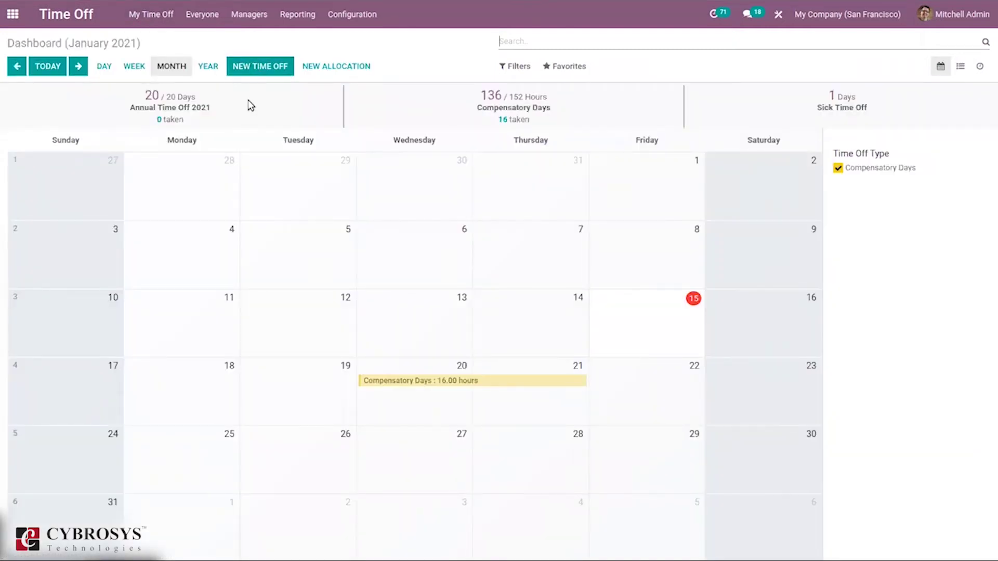
left_click(249, 64)
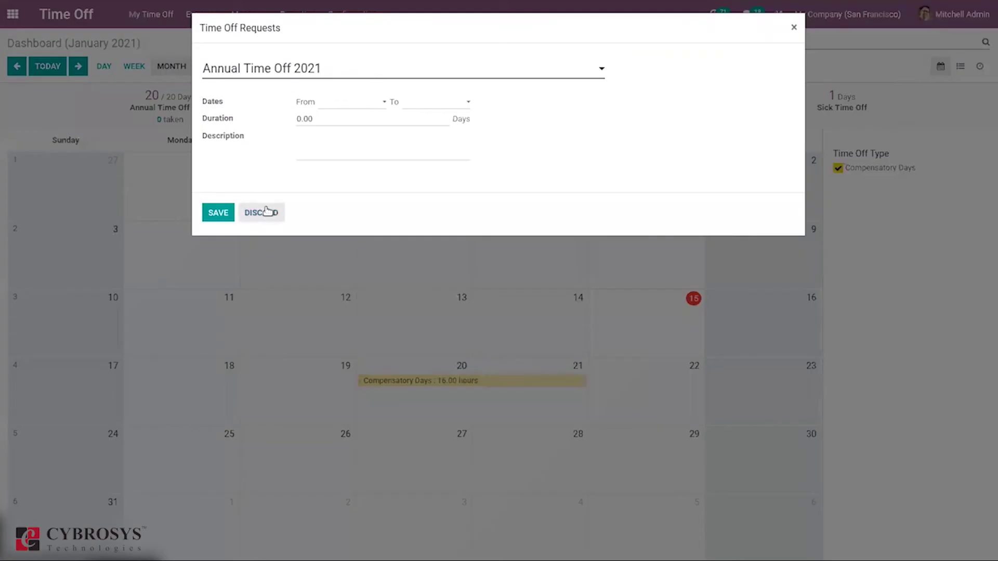
left_click(267, 212)
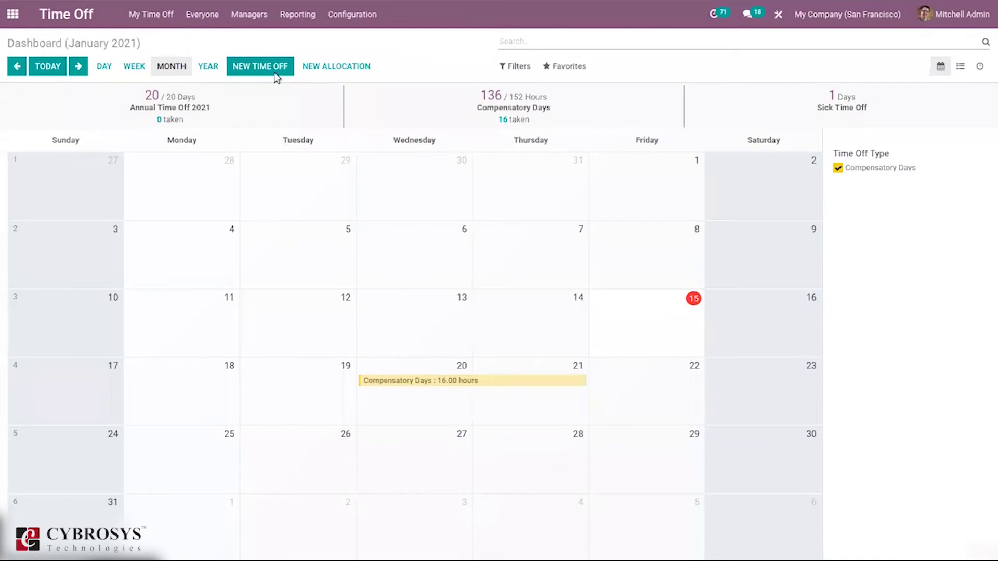
left_click(313, 65)
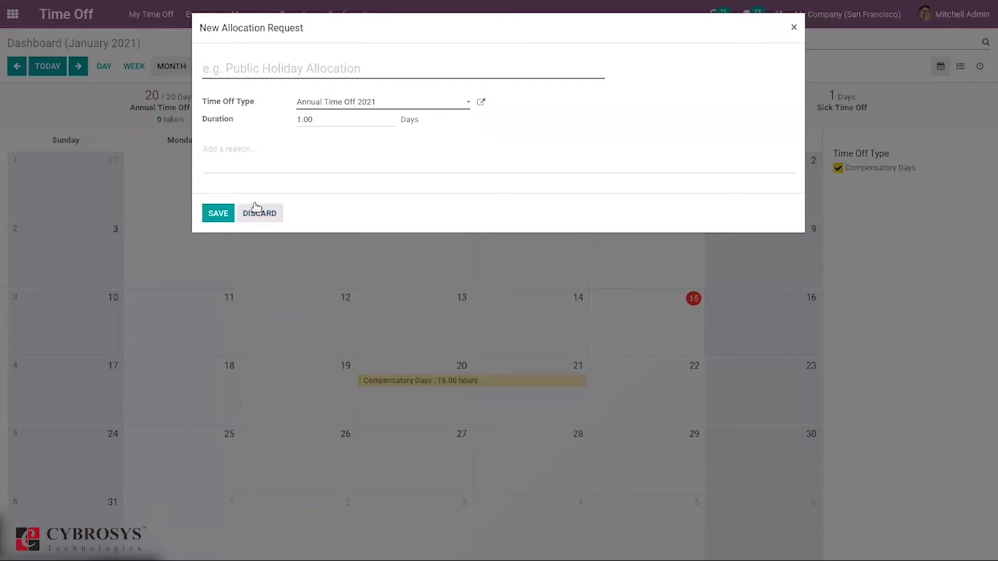
left_click(257, 213)
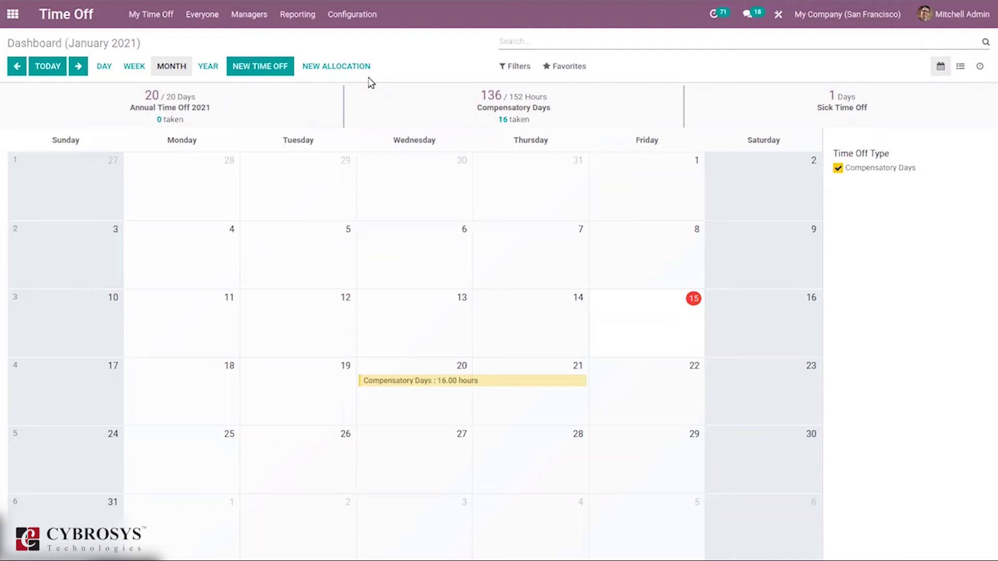
Step: Open the Annual Time Off 2021 record from the configured time off types
left_click(343, 14)
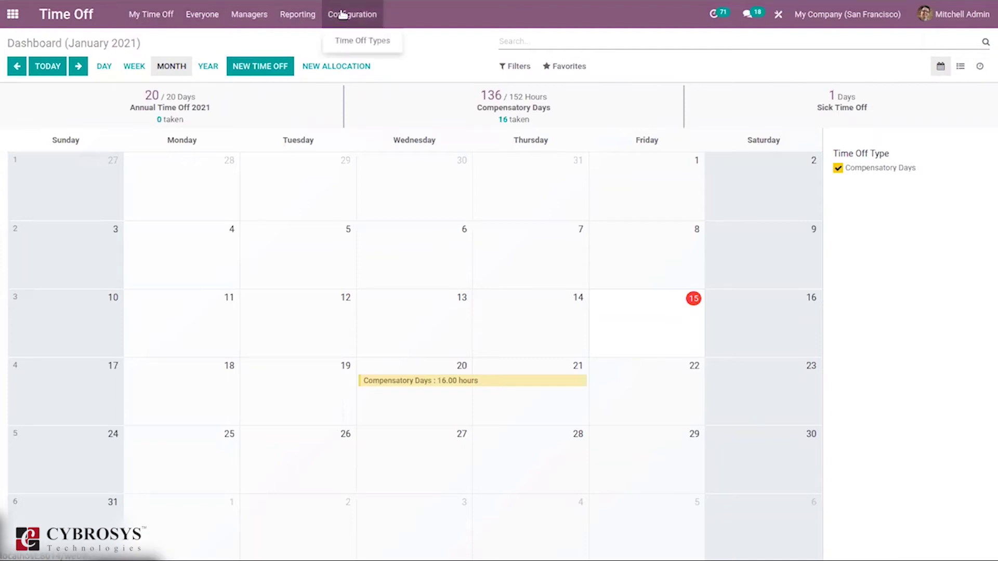
left_click(354, 45)
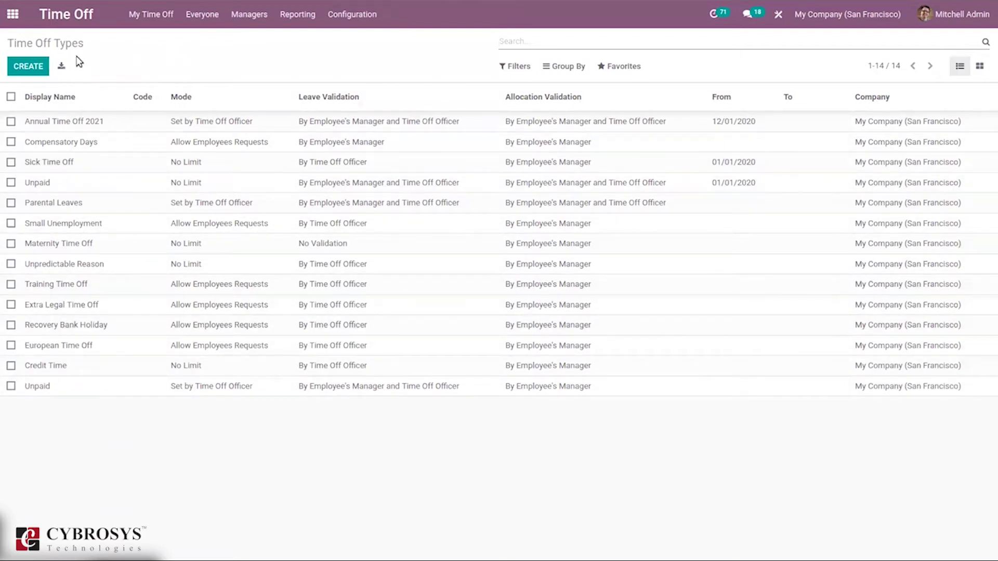
left_click(66, 121)
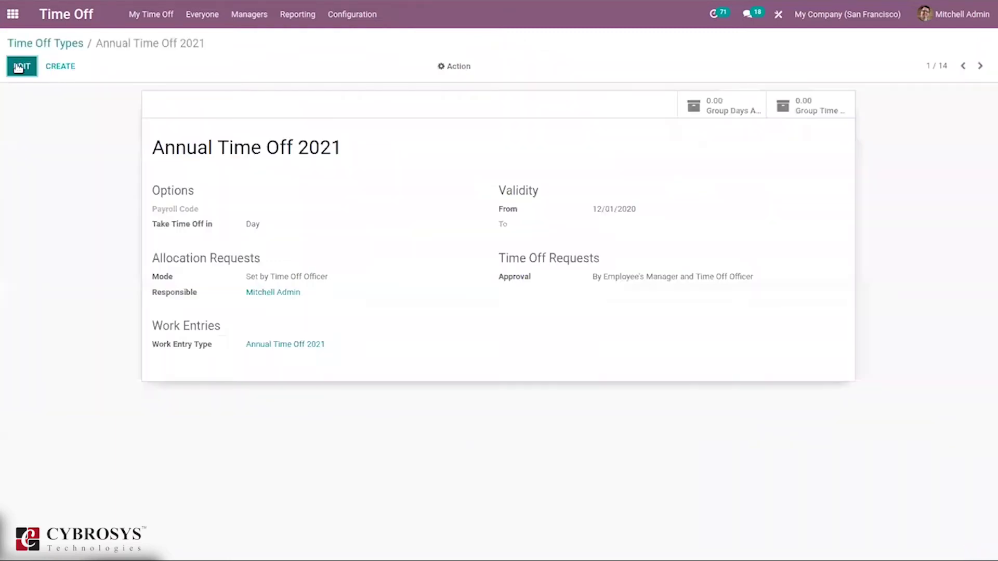
Step: Edit the Annual Time Off 2021 type to compare the allocation modes No Limit and Allow Employees Requests, and set the mode back to Set by Time Off Officer
left_click(18, 68)
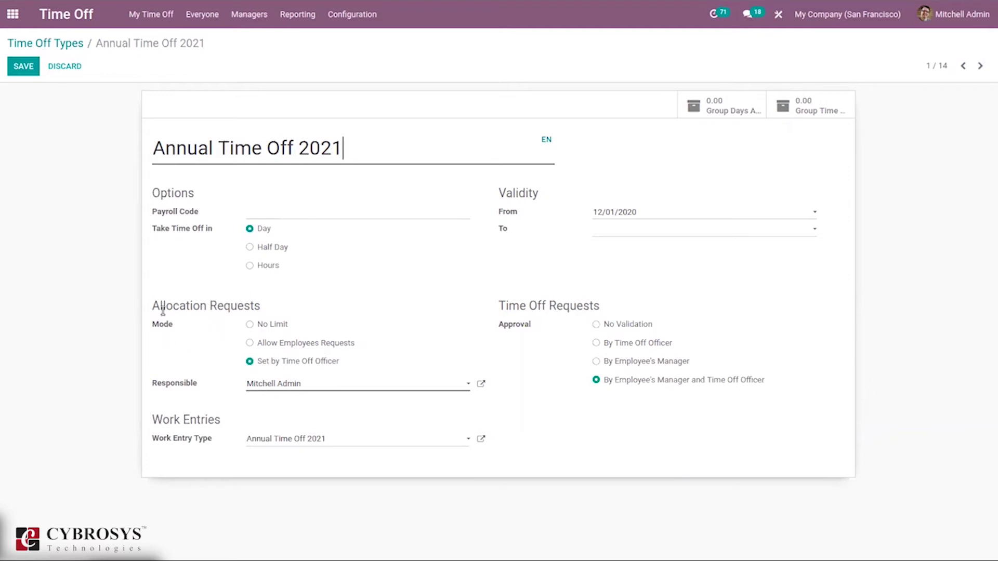
left_click(275, 325)
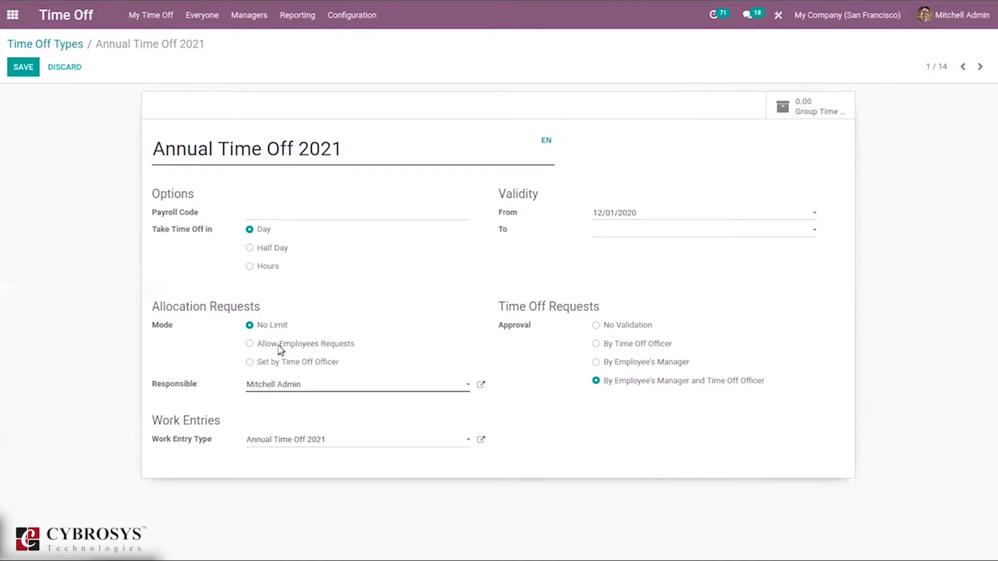
left_click(281, 345)
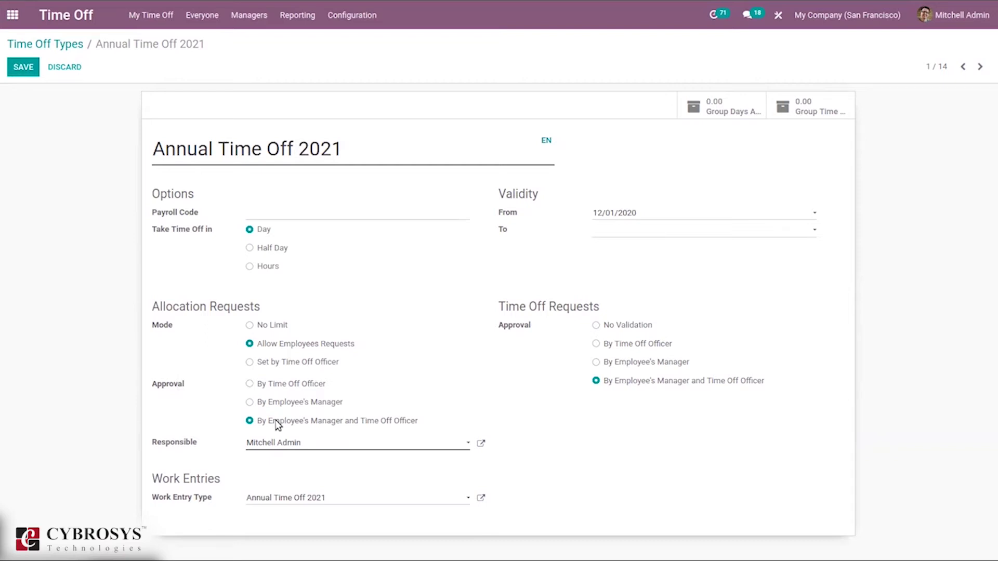
left_click(278, 364)
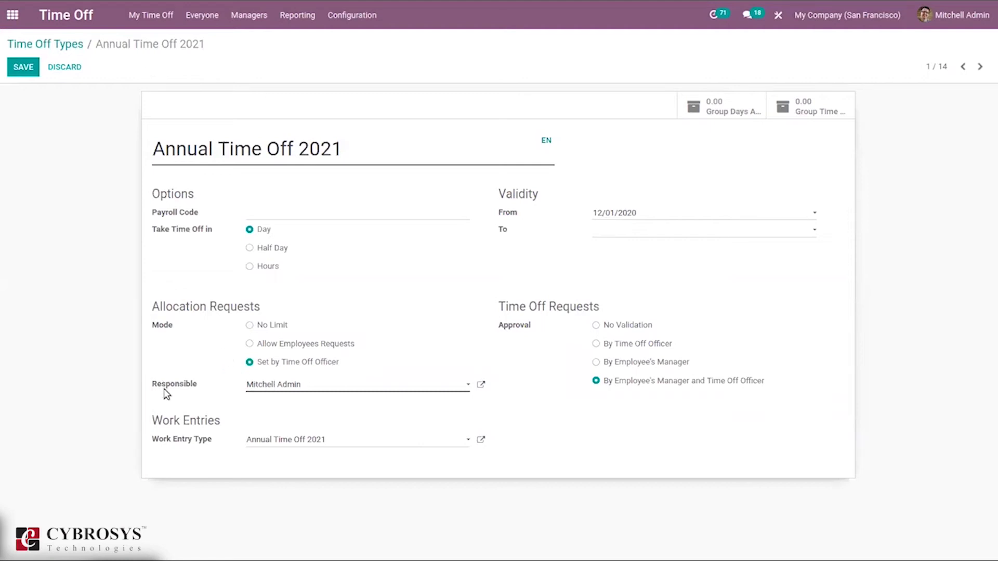
Step: Review the available work entry types for Annual Time Off 2021 without choosing another one
mouse_move(165, 391)
left_click(255, 442)
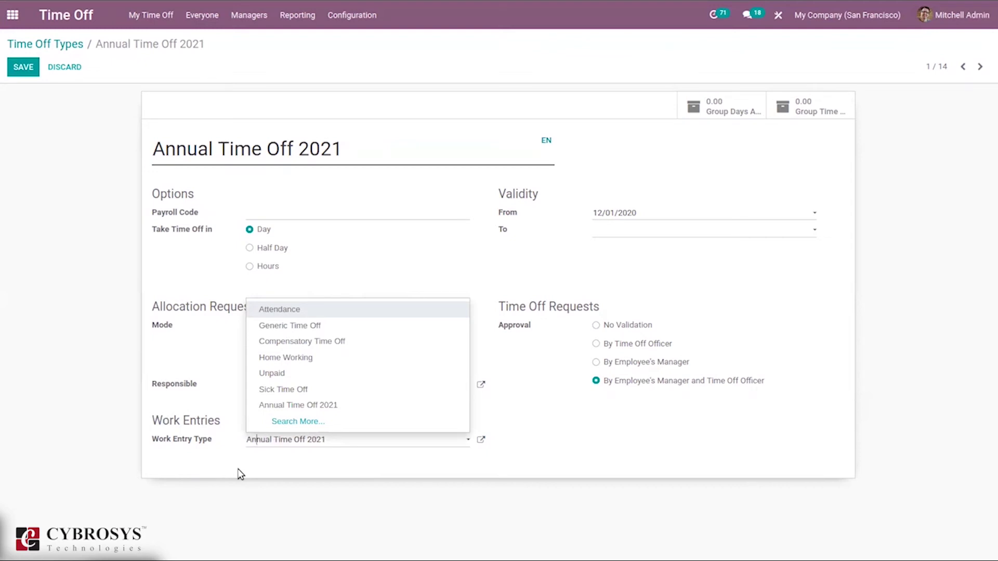
left_click(240, 475)
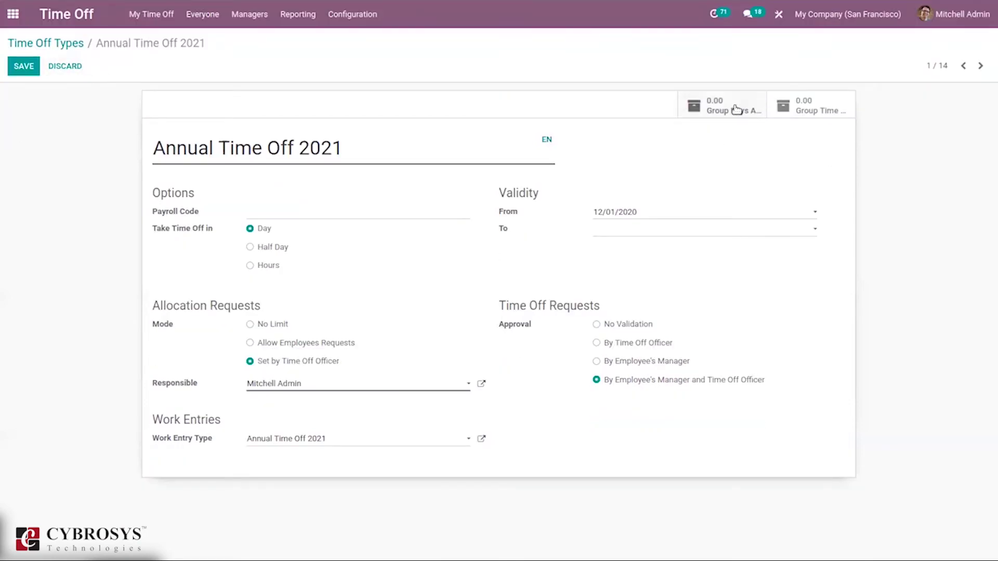
Step: Check the group allocations and group time off linked to Annual Time Off 2021, and return to the list of time off types
left_click(750, 107)
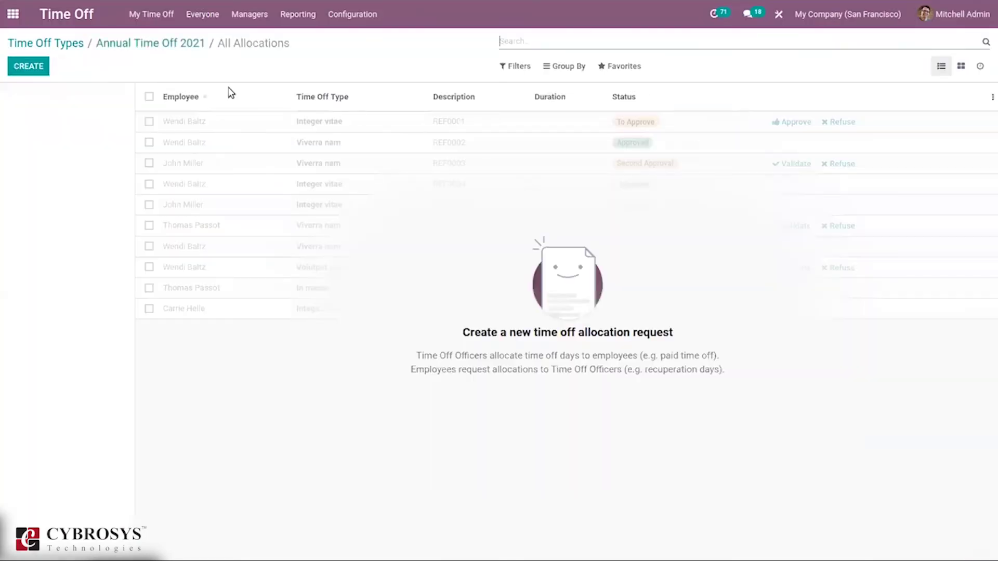
left_click(150, 45)
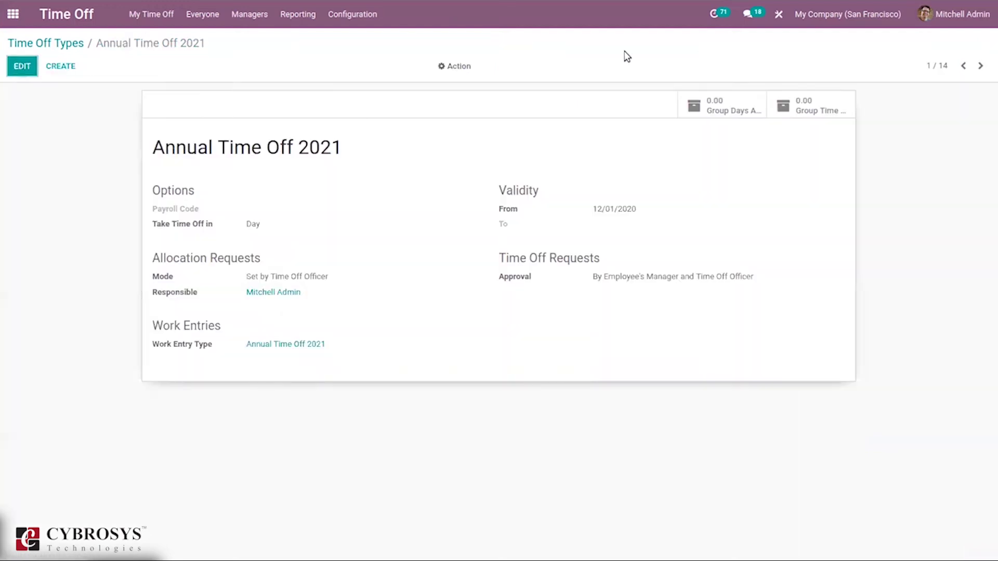
left_click(794, 109)
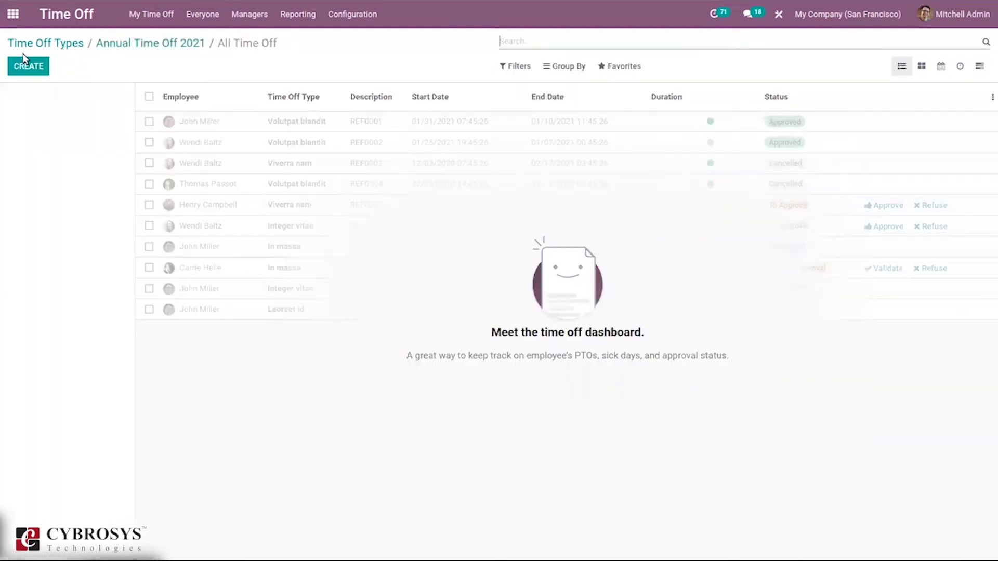
left_click(107, 43)
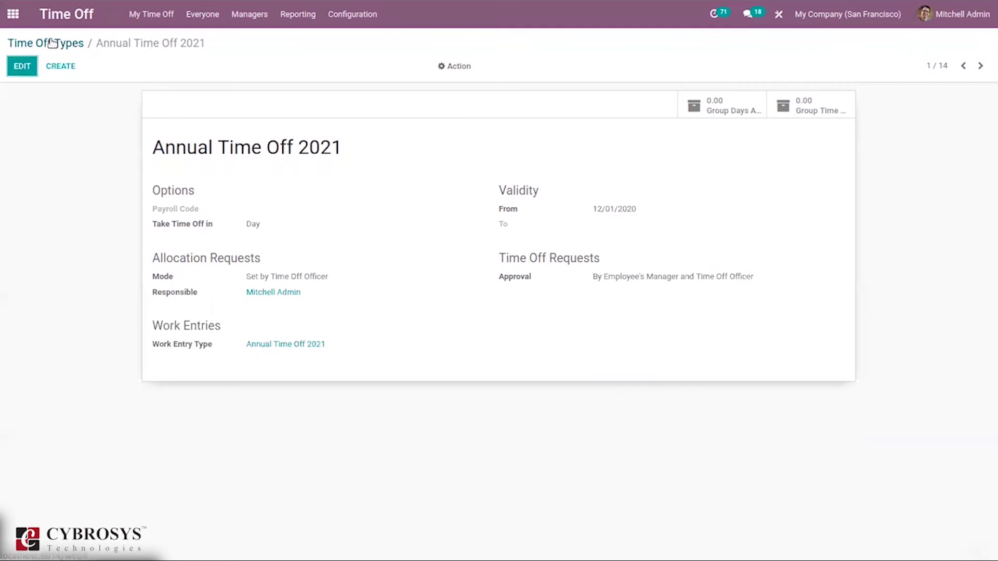
left_click(70, 45)
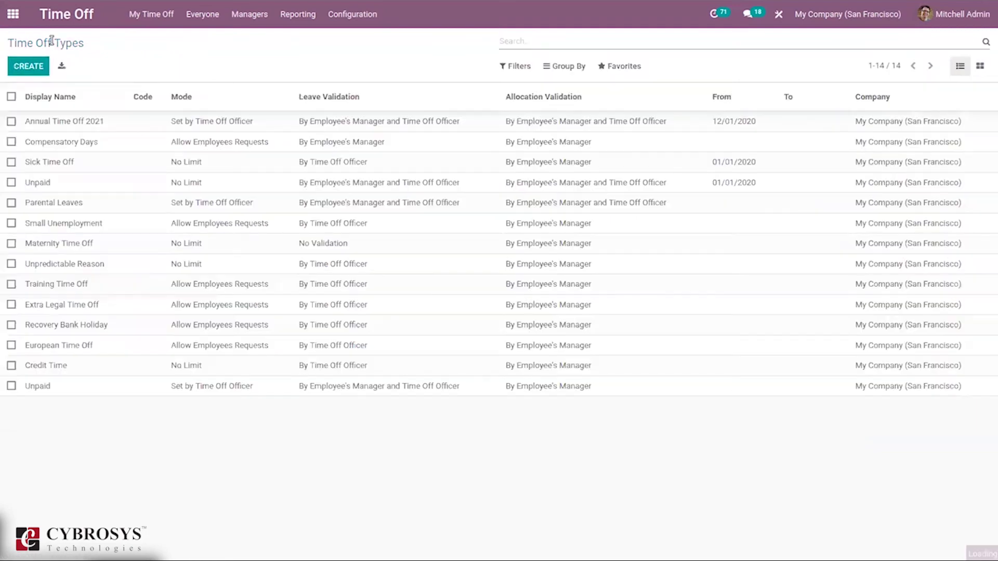
left_click(374, 25)
left_click(144, 23)
left_click(144, 23)
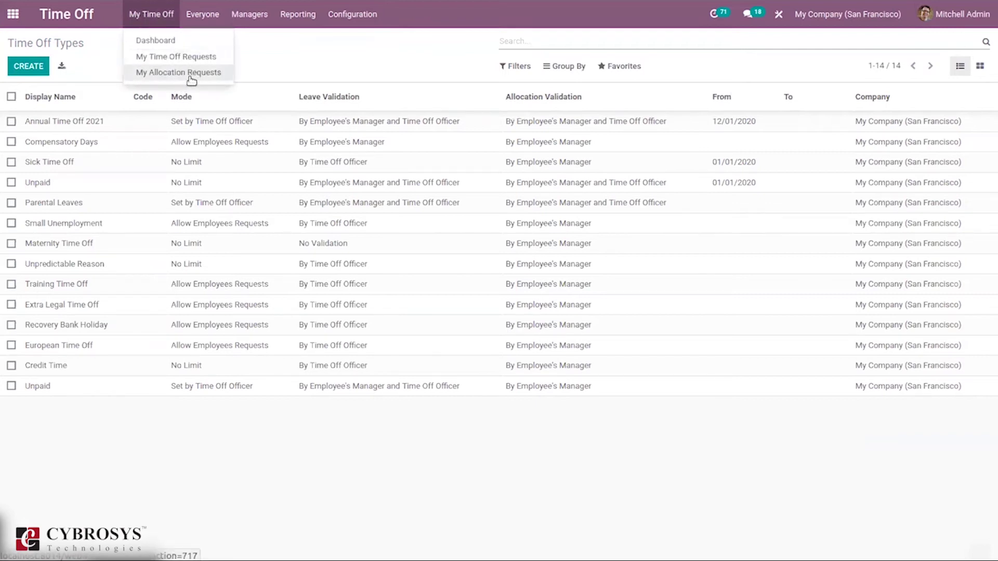
left_click(249, 15)
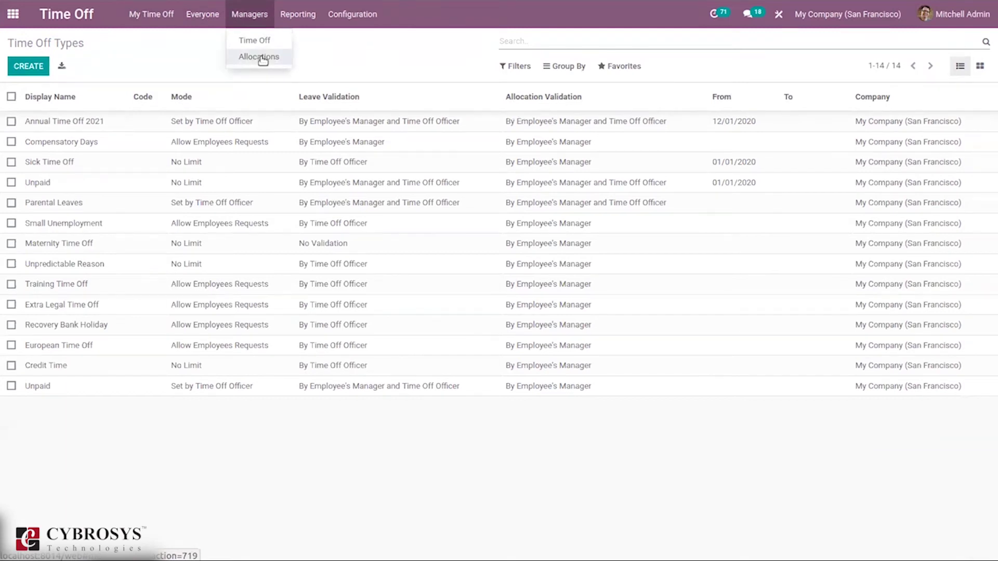
Step: From the personal allocation requests, inspect a blank new allocation form and its selectable time off types, and leave it without saving
mouse_move(156, 17)
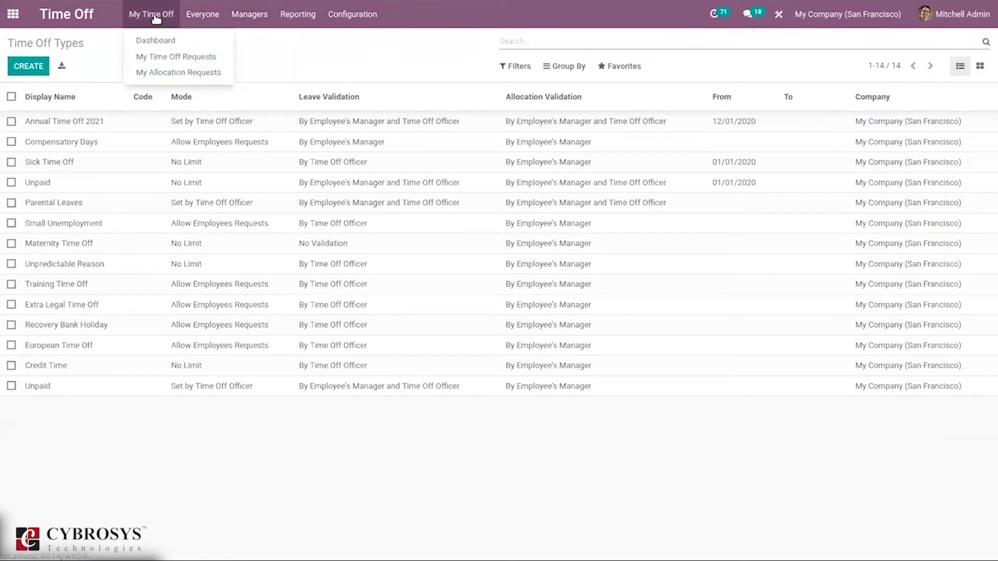
left_click(149, 72)
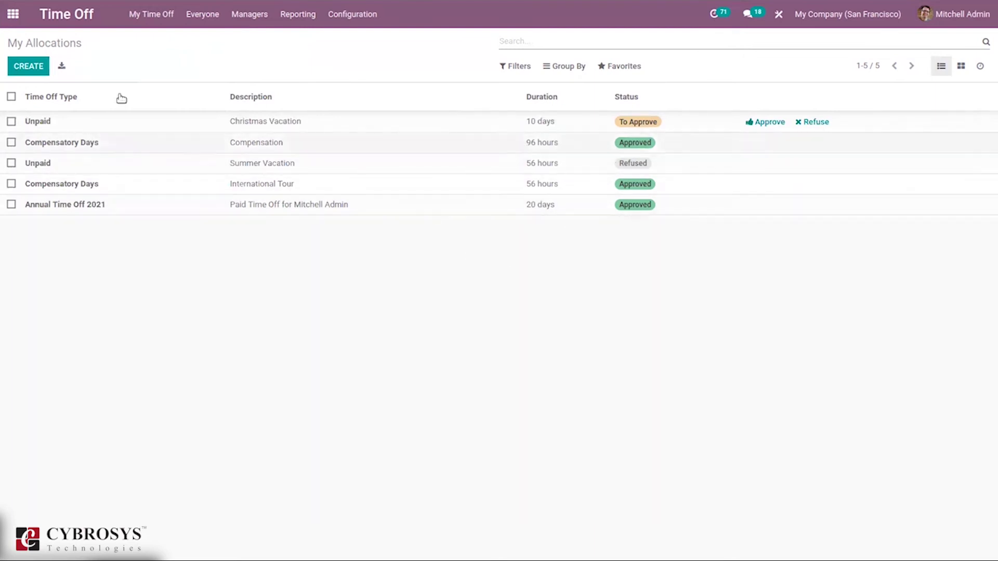
left_click(18, 69)
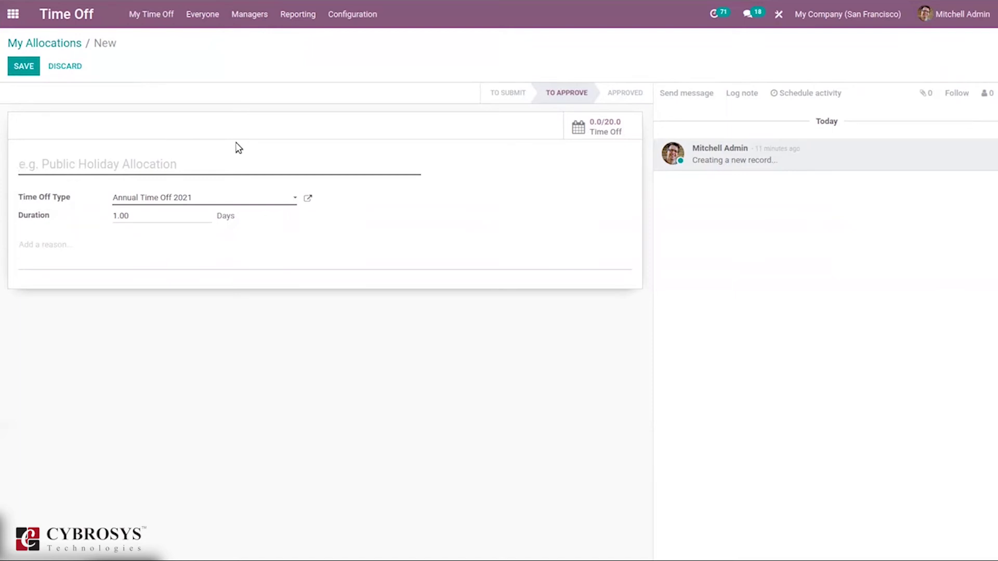
left_click(154, 200)
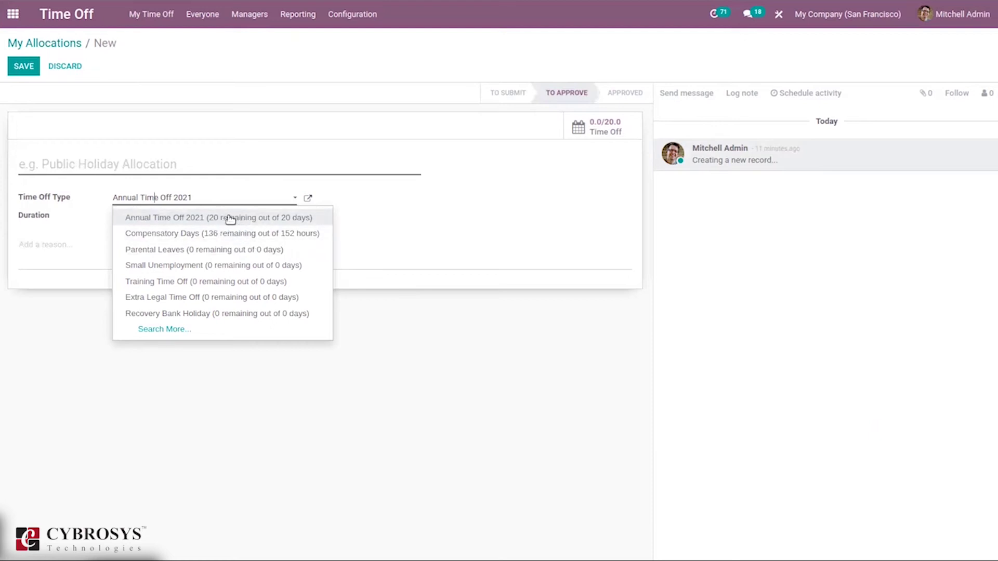
left_click(69, 247)
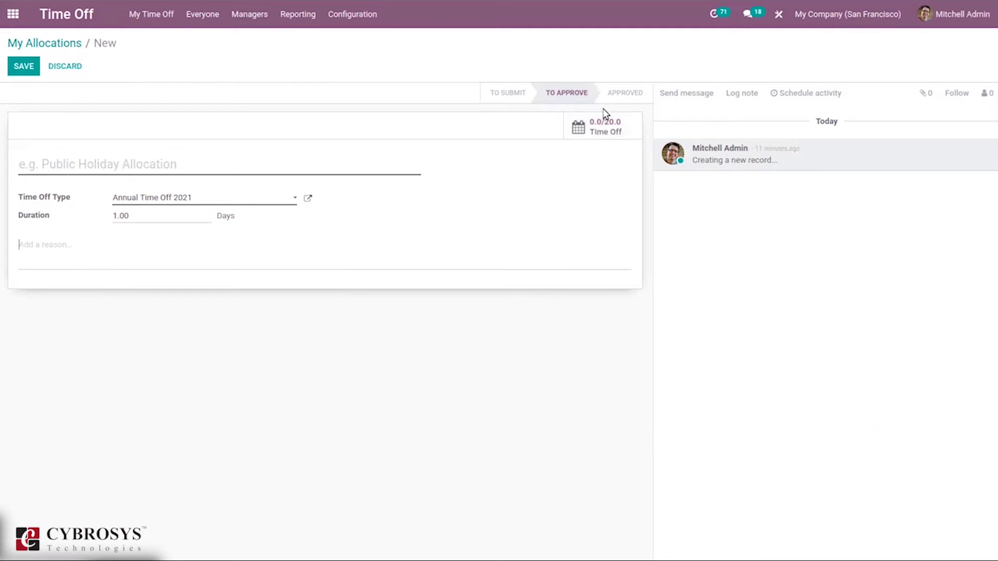
left_click(52, 43)
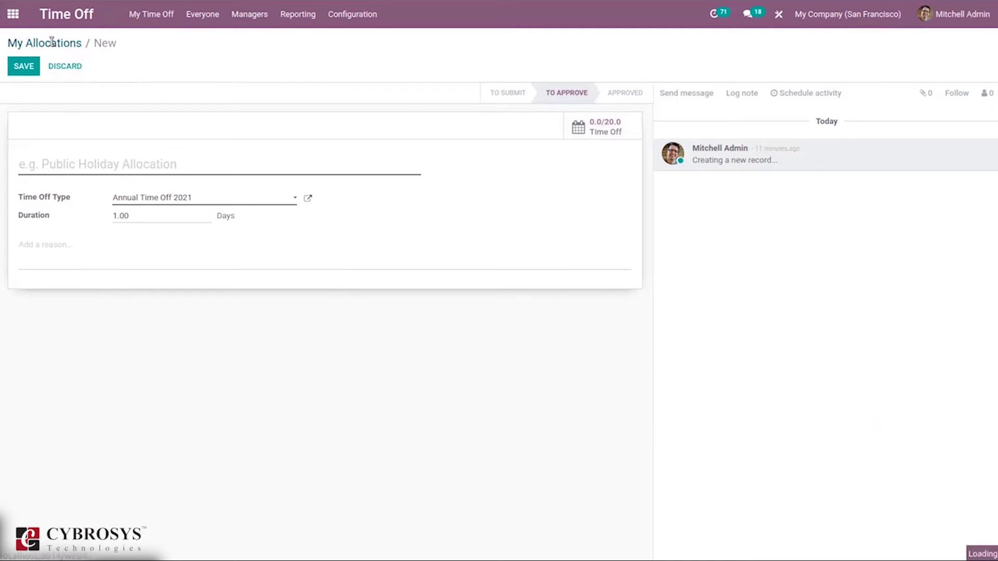
Step: Open the personal dashboard and inspect a new time off request for January 28, 2021, discarding it
left_click(149, 18)
left_click(173, 39)
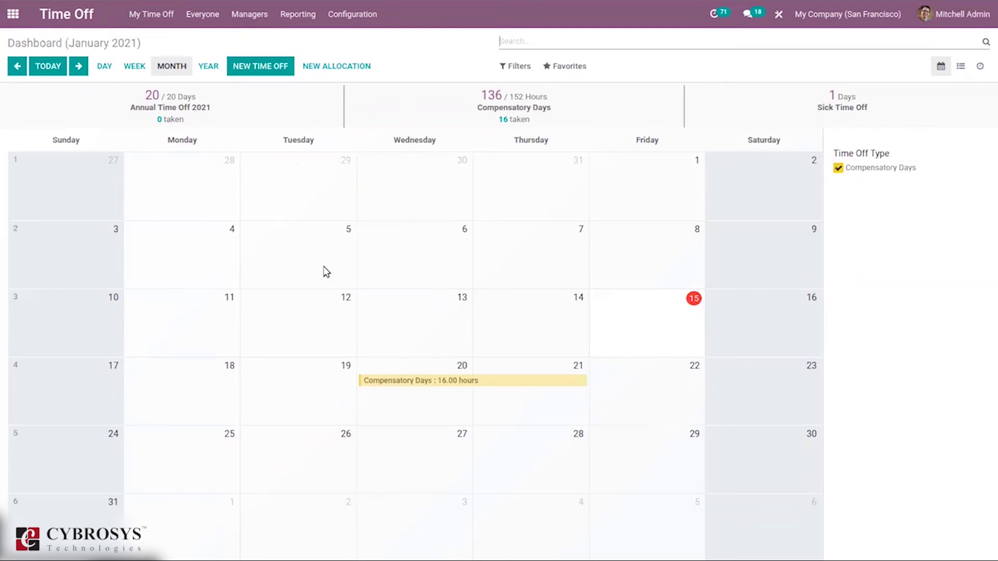
left_click(486, 435)
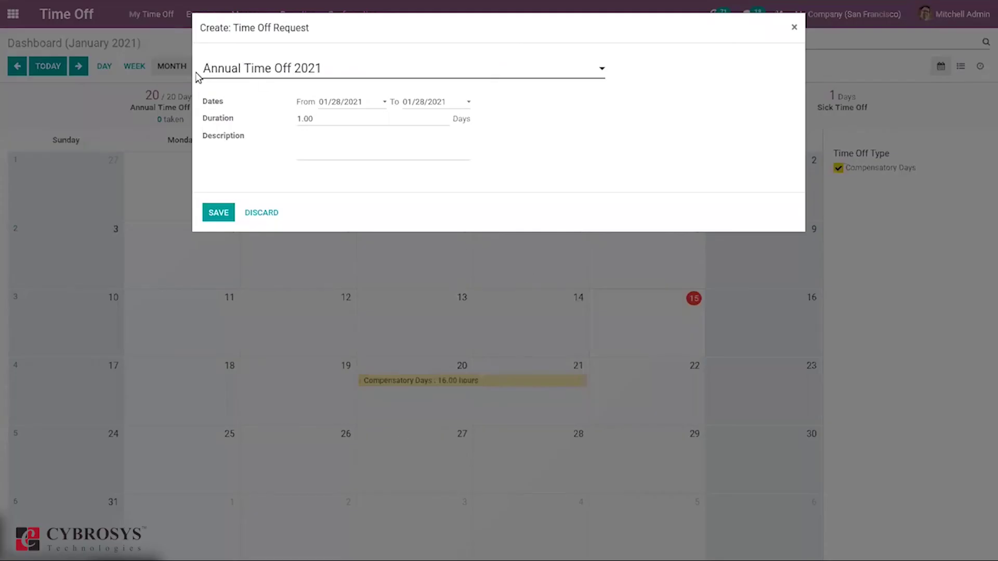
left_click(261, 212)
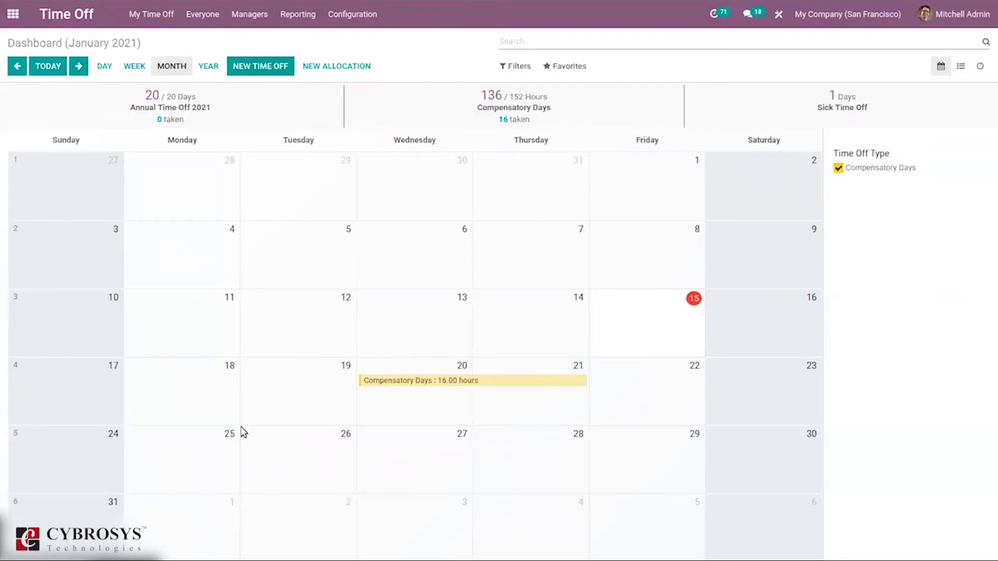
Step: Create and save a one-day Compensatory Days time off request for 01/27/2021 from the dashboard calendar
left_click(466, 446)
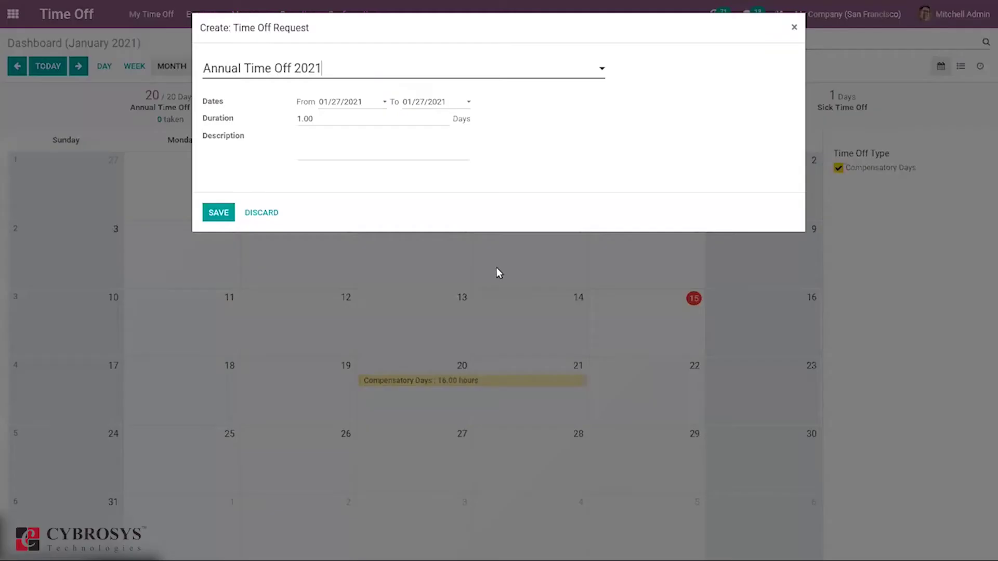
left_click(287, 71)
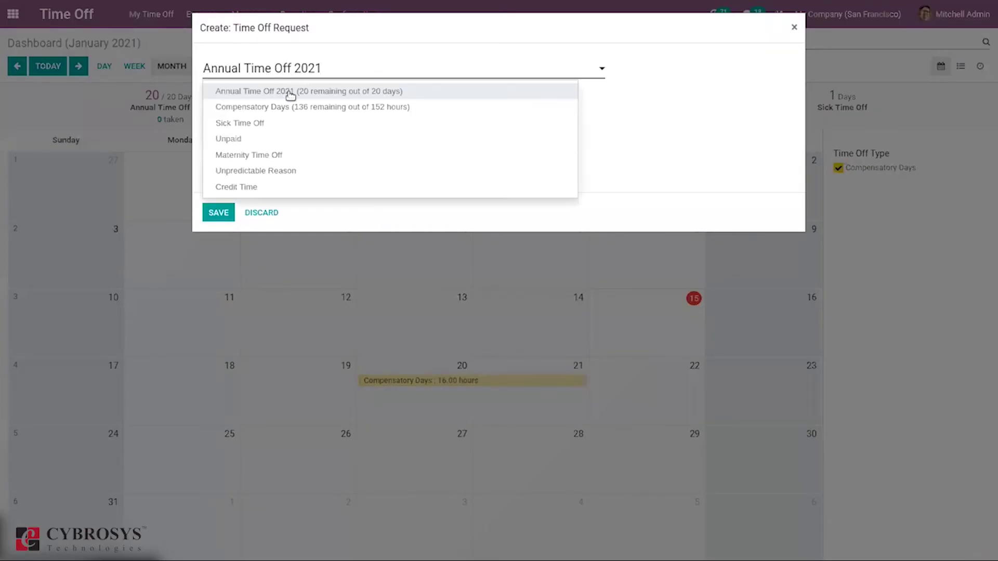
left_click(290, 107)
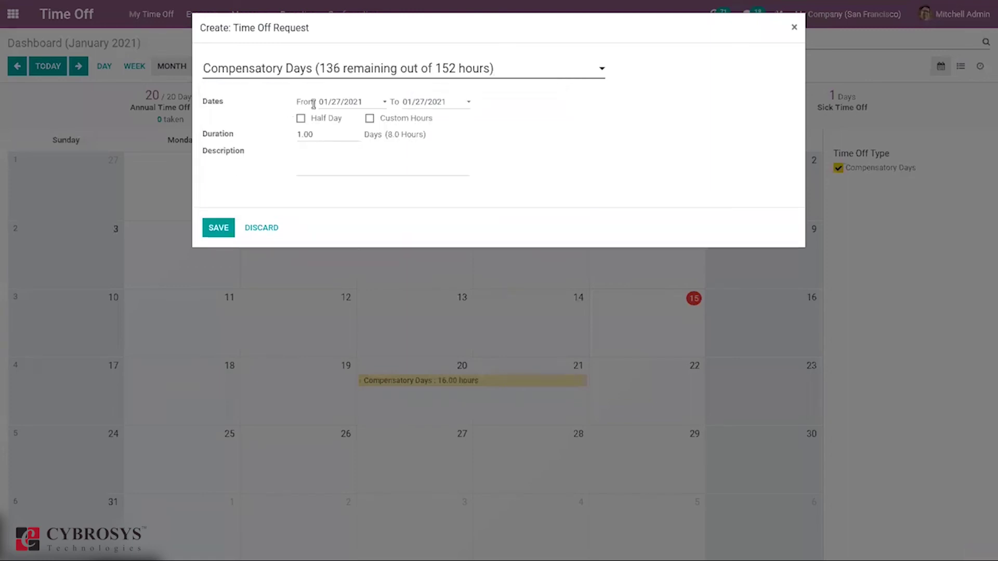
left_click(425, 103)
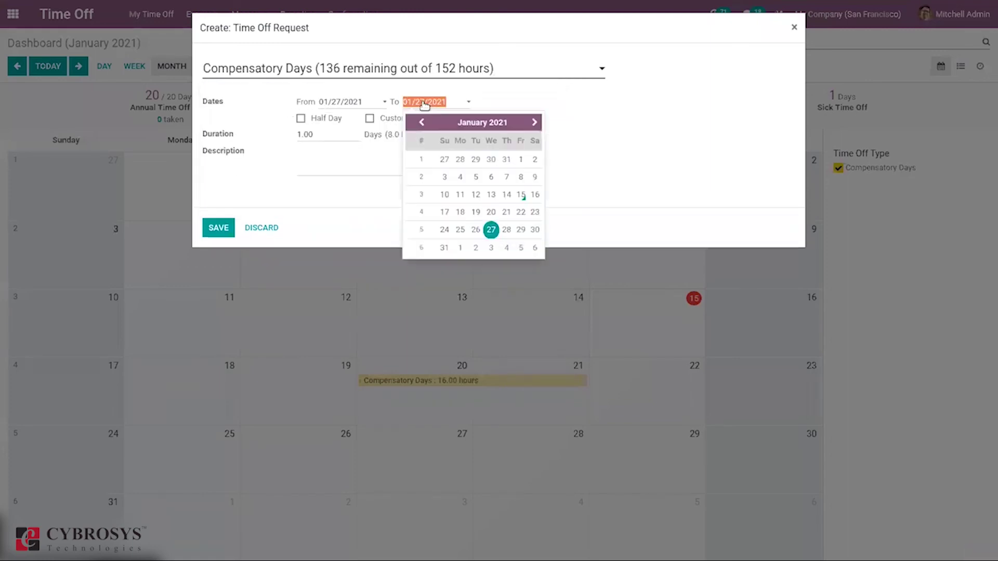
left_click(322, 175)
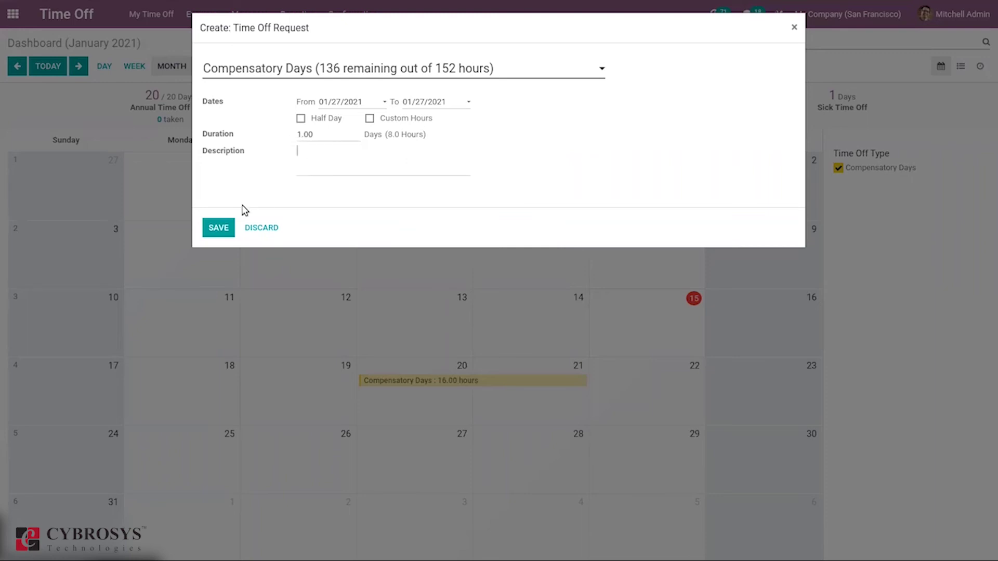
left_click(218, 229)
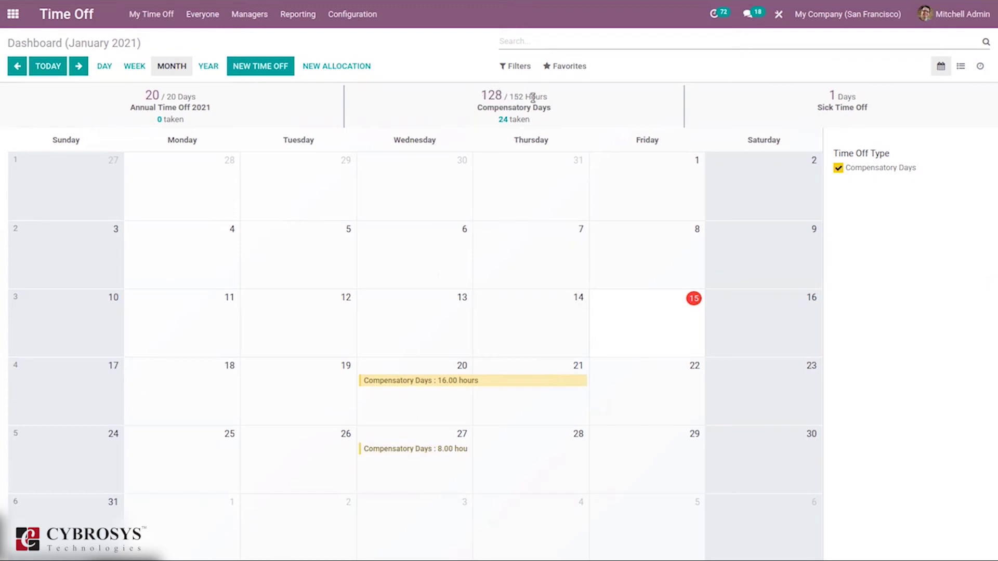
Step: Review everyone's time off overview for January 2021 and the managers' list of time off requests
left_click(191, 16)
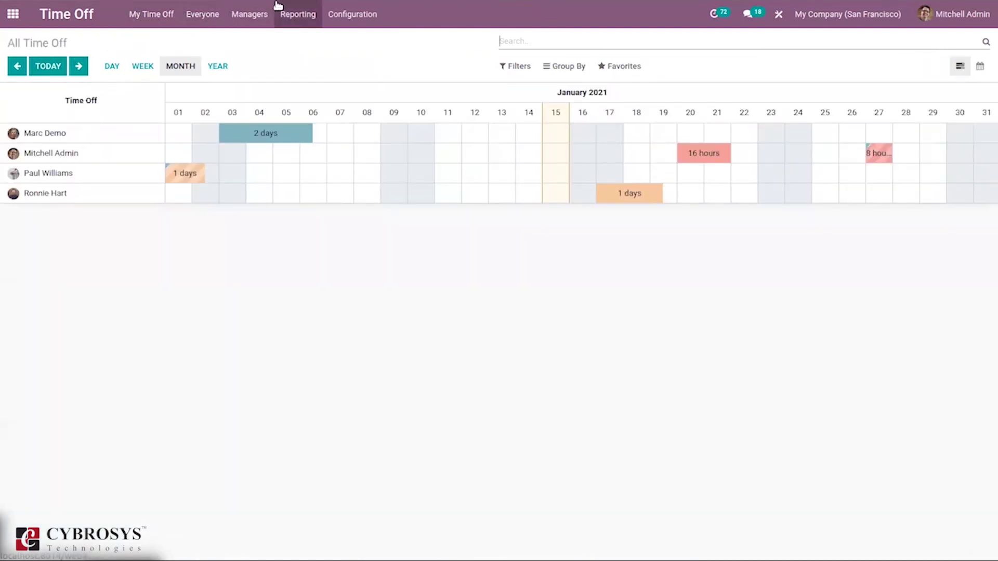
left_click(250, 14)
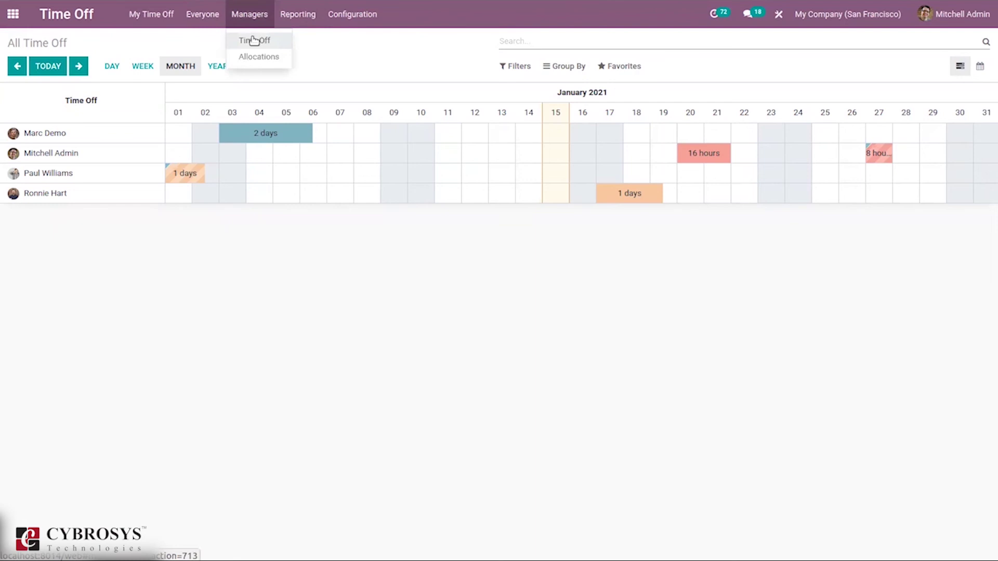
left_click(254, 40)
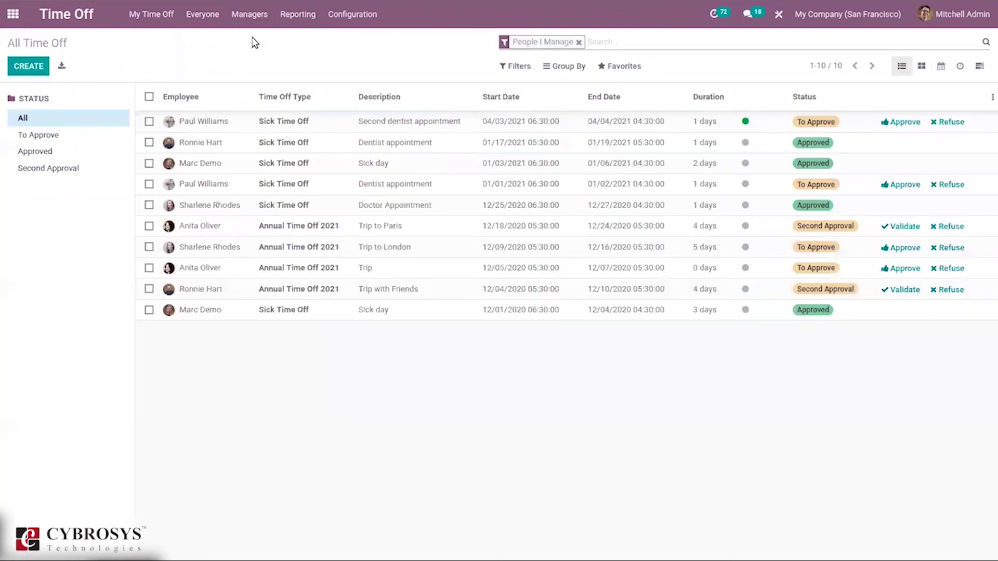
Step: Approve the Compensatory Days request dated 01/27/2021 in the personal time off requests
left_click(146, 16)
left_click(165, 56)
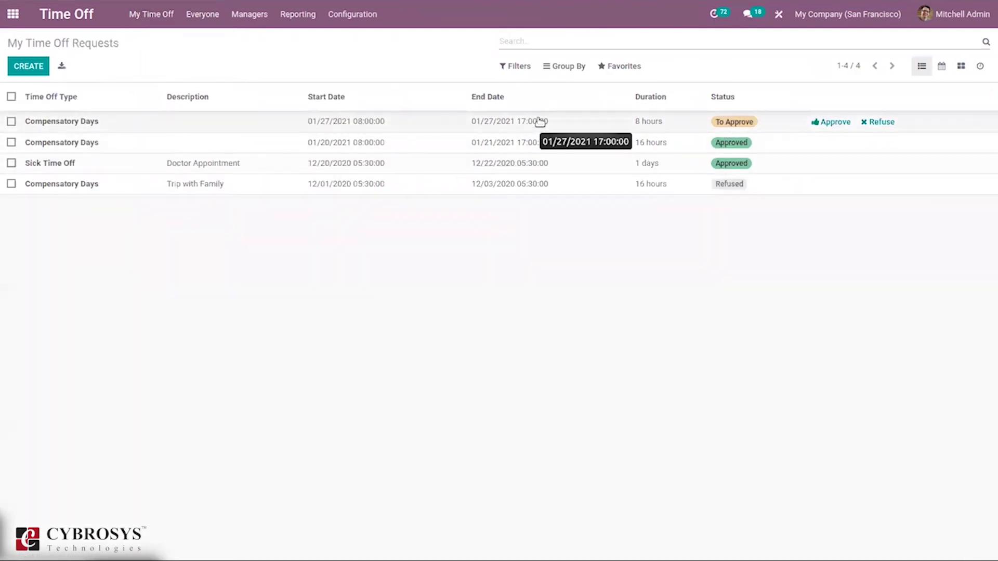
left_click(832, 122)
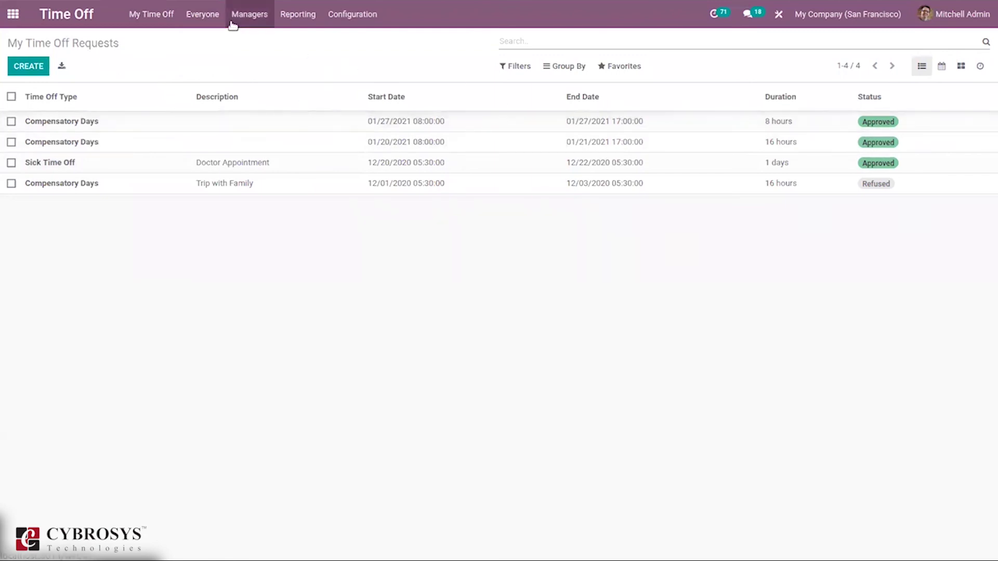
Step: In the managers' allocations, refuse the first 56-hour Unpaid allocation for Summer Vacation that is awaiting approval
left_click(258, 15)
left_click(270, 57)
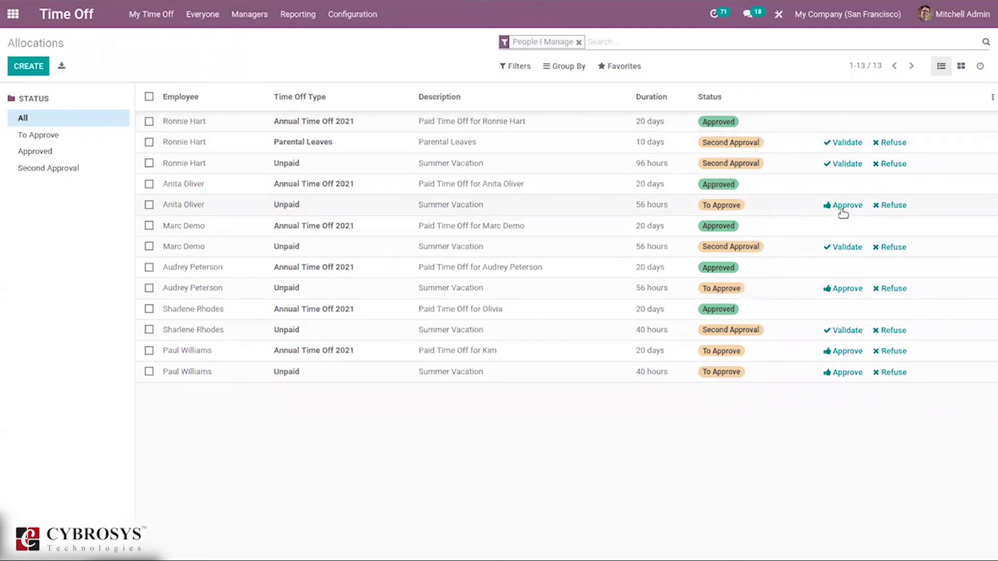
left_click(887, 206)
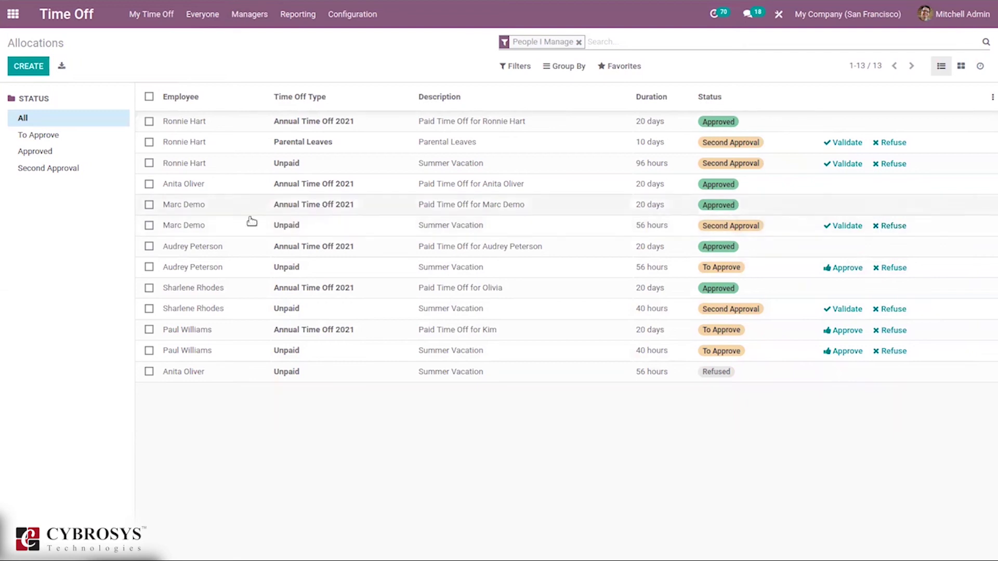
Step: Refuse the 56-hour Unpaid allocation for Summer Vacation that is at the Second Approval stage
left_click(895, 226)
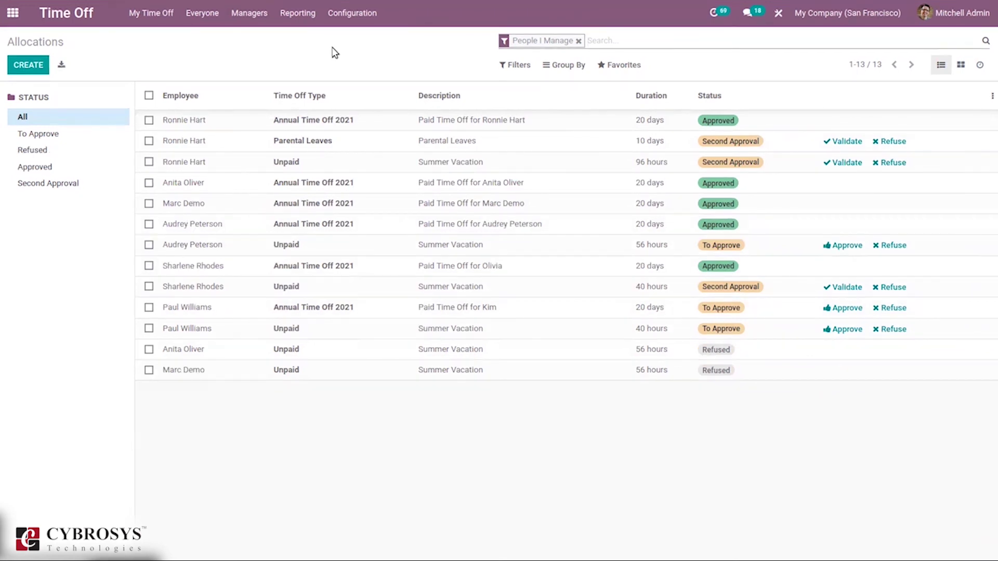
Step: Review the time off analysis reports by employee and by type
left_click(295, 26)
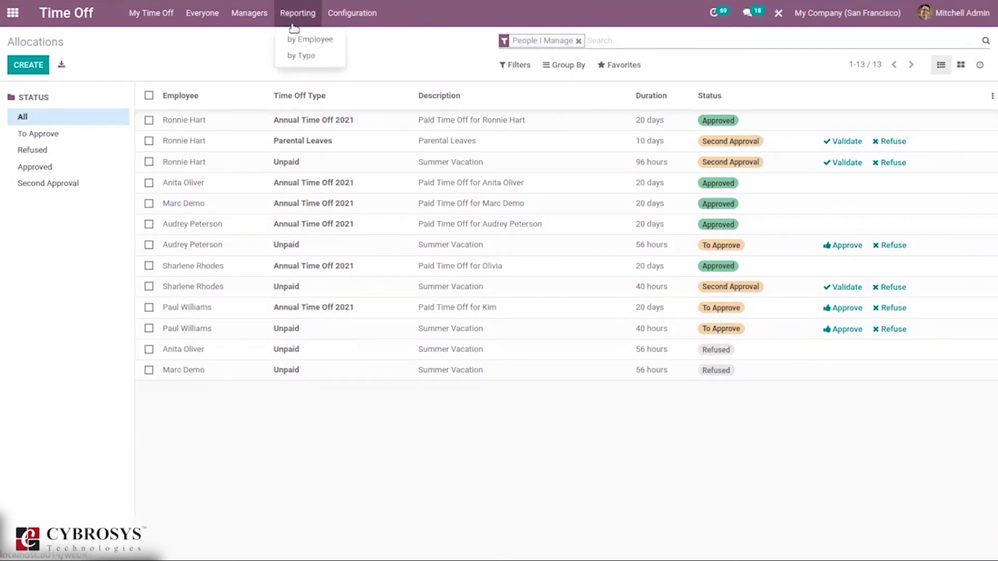
left_click(318, 49)
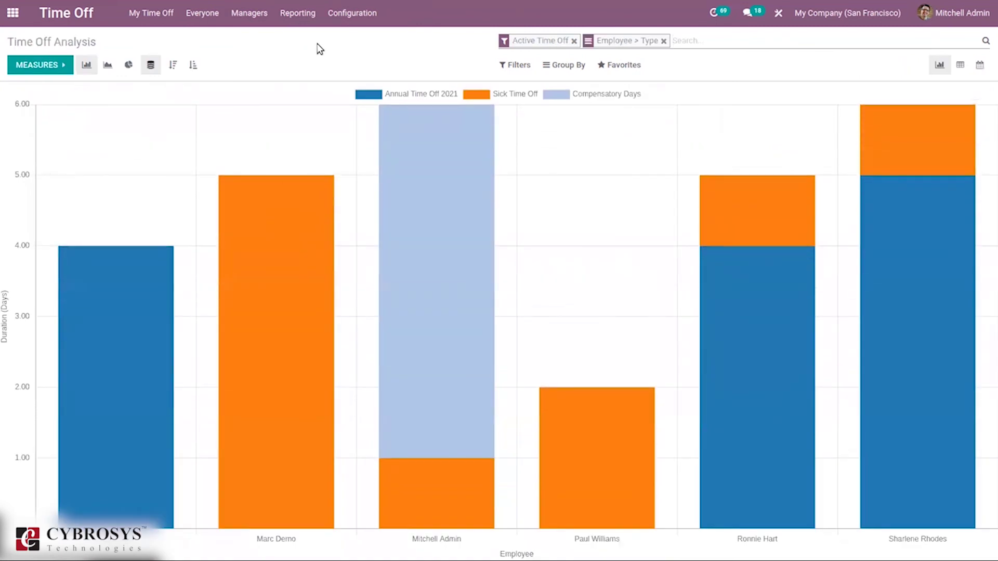
left_click(310, 8)
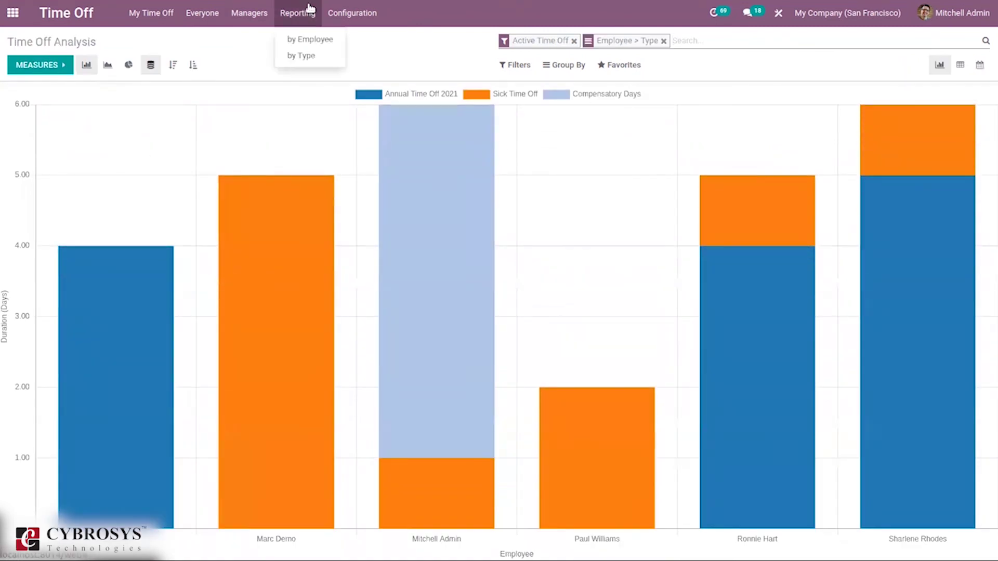
left_click(315, 57)
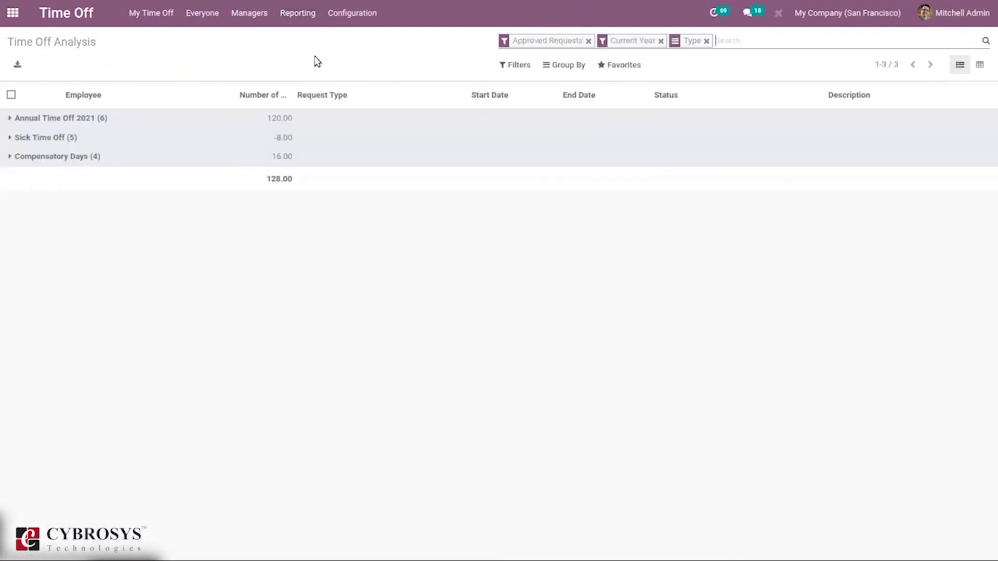
Step: Show the time off analysis by employee with Count as the chart's measure
left_click(287, 13)
left_click(305, 38)
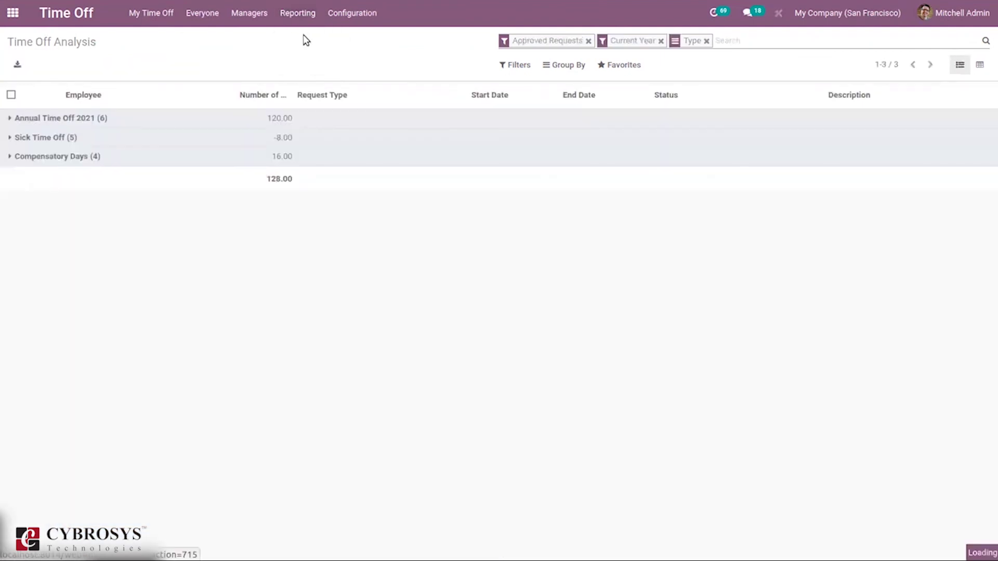
left_click(37, 63)
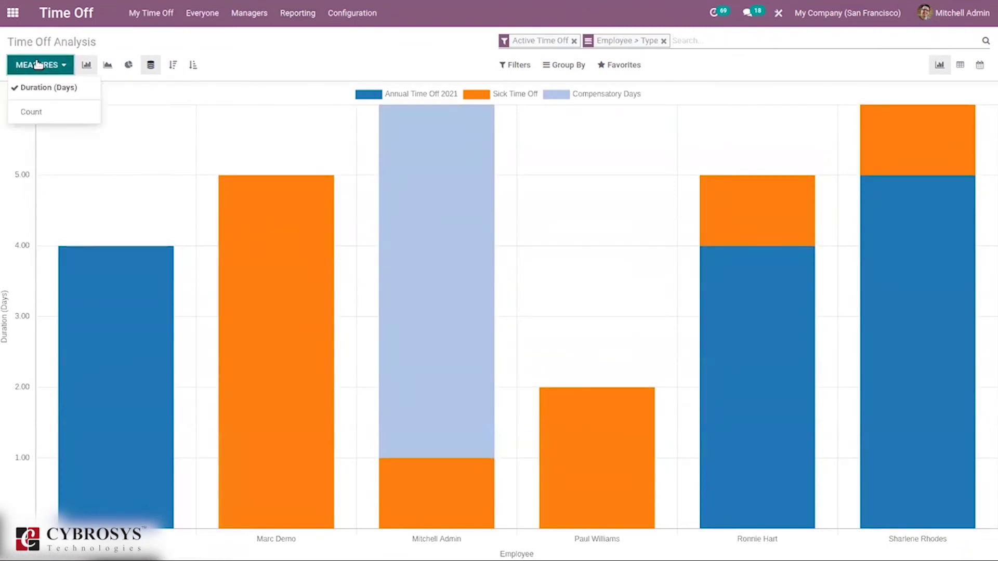
left_click(53, 113)
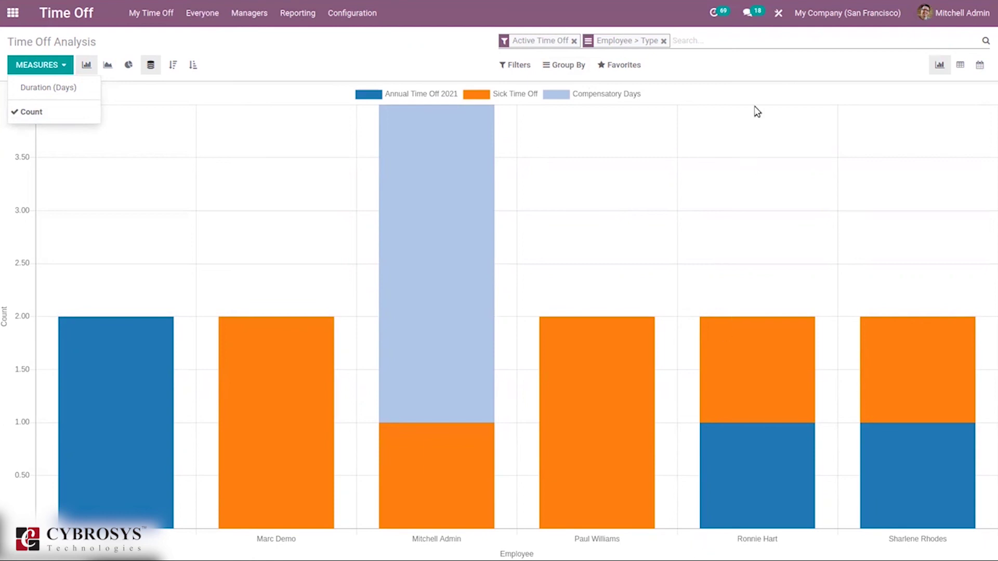
Step: Filter the employee time off analysis by My Department Time Off, My Time Off and Need Second Approval
left_click(526, 67)
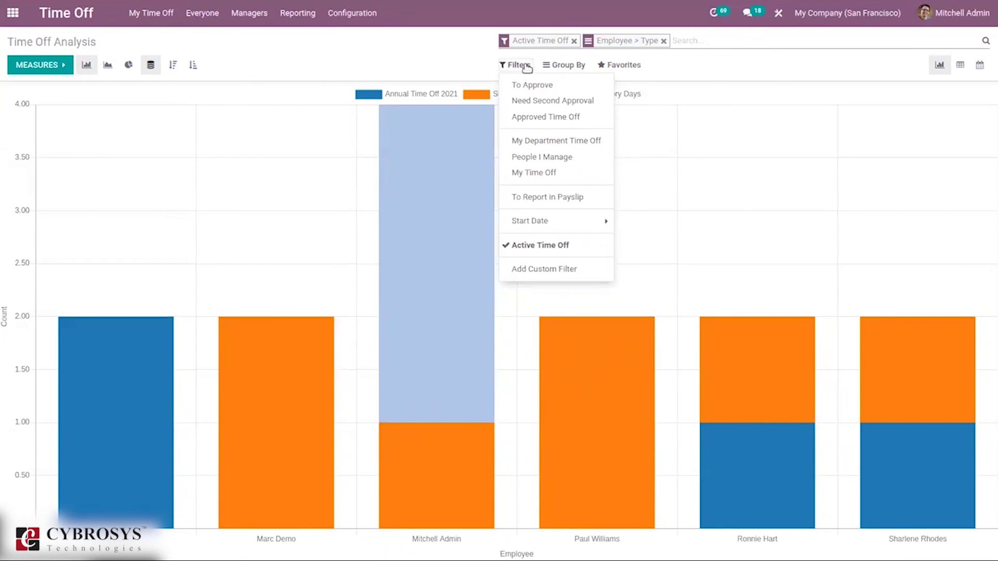
left_click(540, 144)
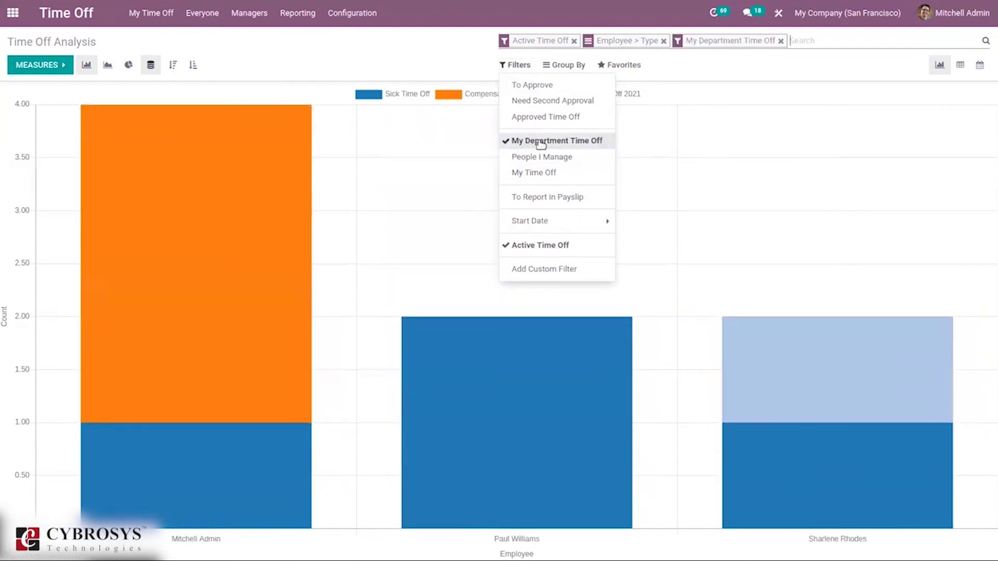
left_click(560, 172)
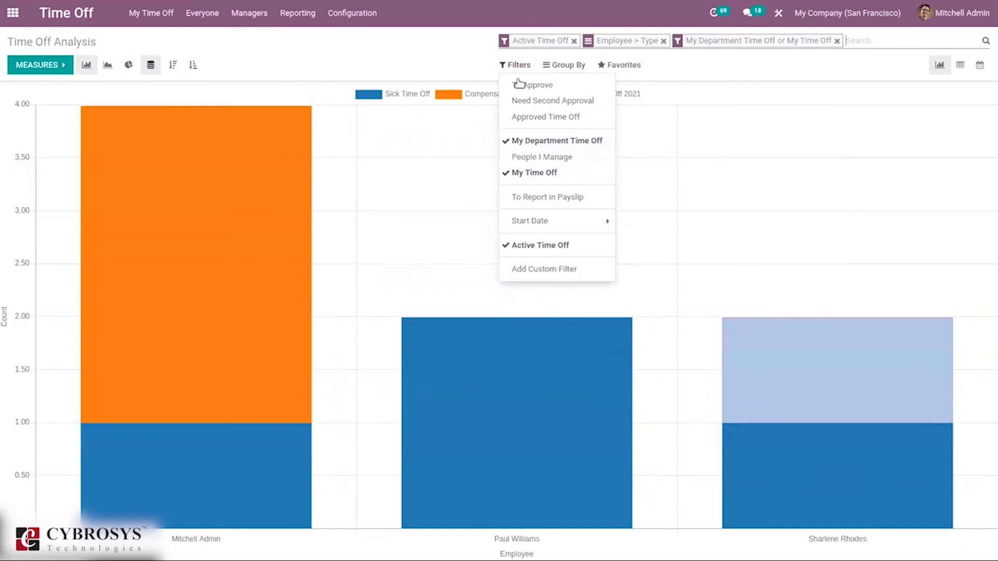
left_click(559, 102)
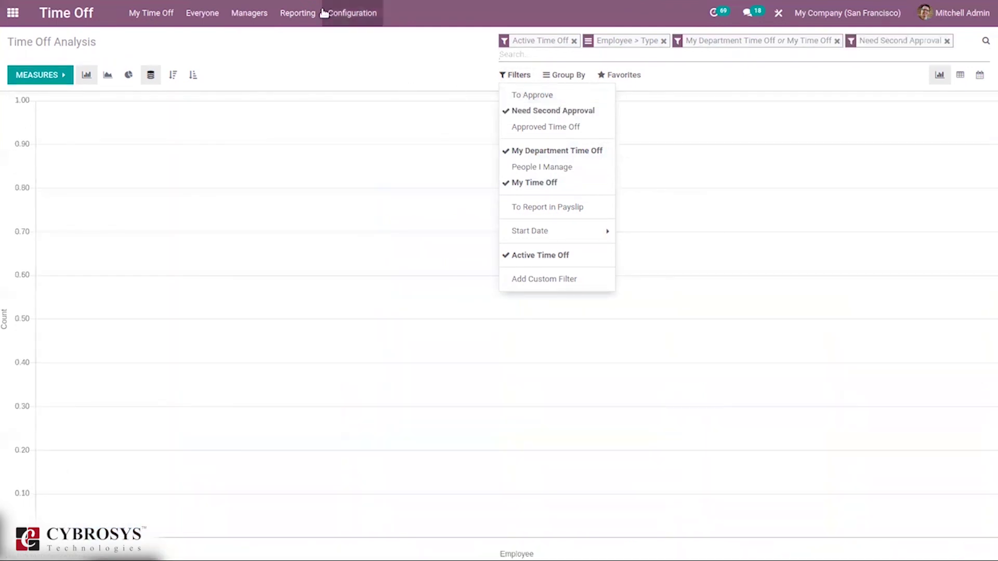
Step: Open the time off analysis by type without the Current Year and Approved Requests filters, and show it as a pivot table
left_click(296, 9)
left_click(318, 60)
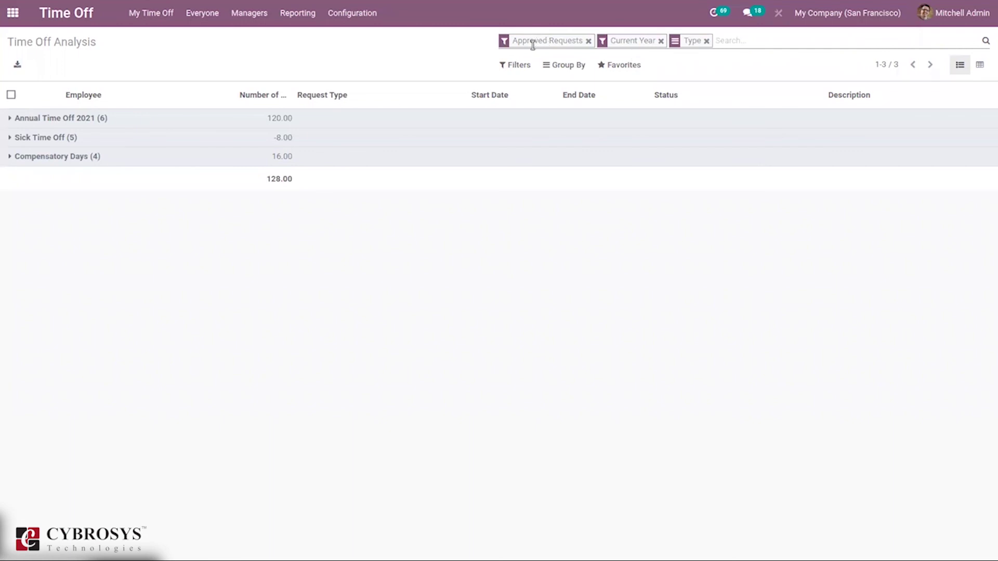
left_click(662, 40)
left_click(588, 41)
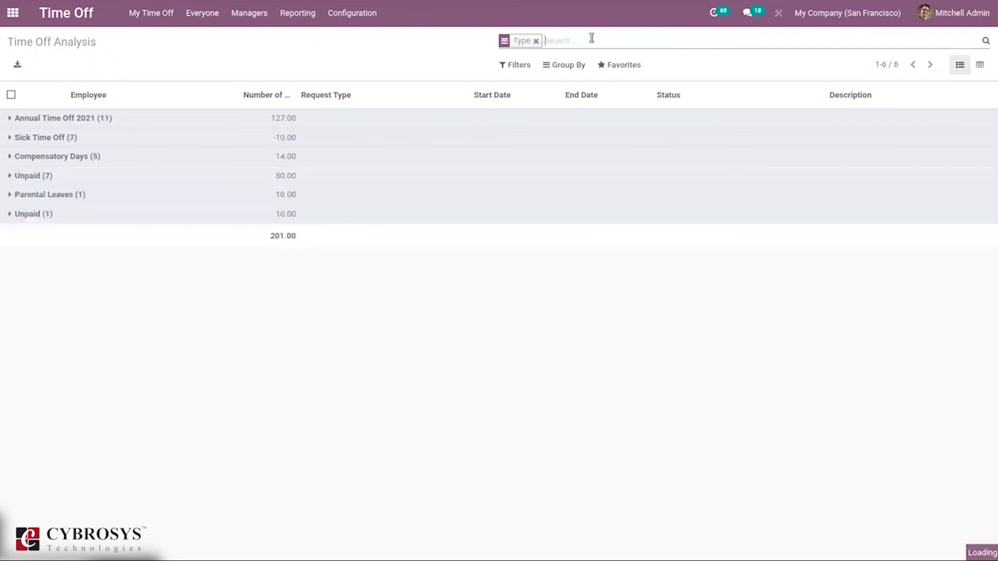
left_click(979, 66)
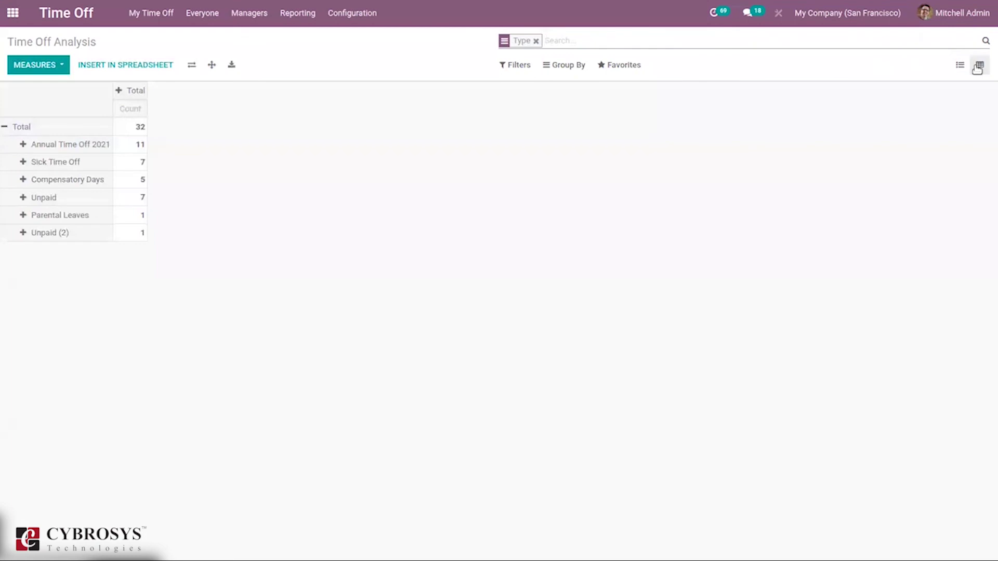